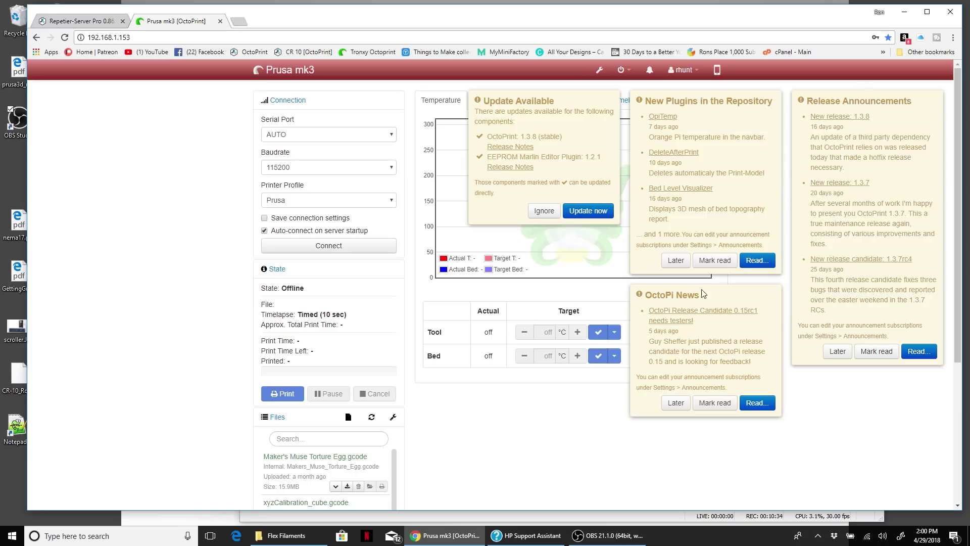
Step: Dismiss the update, new plugins, release and OctoPi News notices, then try connecting to the printer
{"action": "left_click", "coordinate": [544, 211]}
{"action": "left_click", "coordinate": [676, 260]}
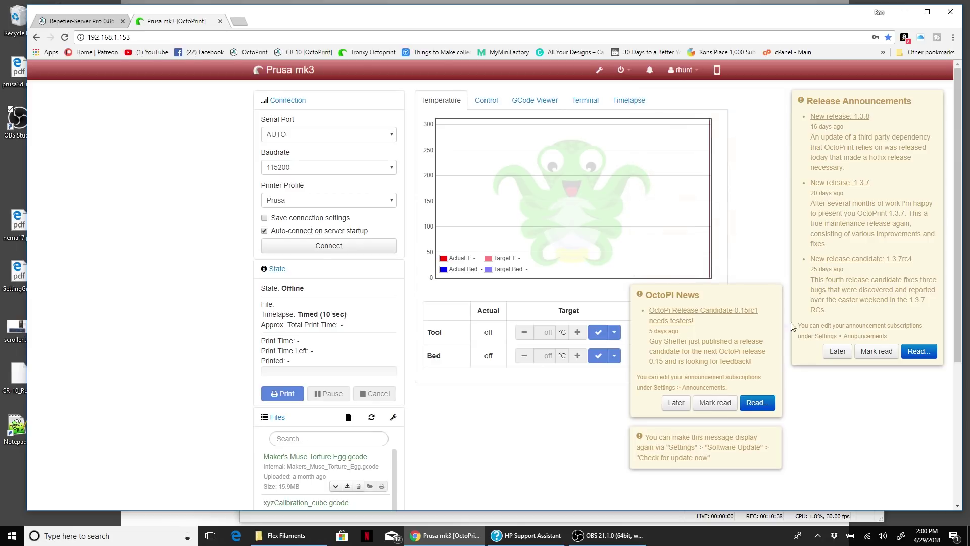
{"action": "left_click", "coordinate": [842, 354]}
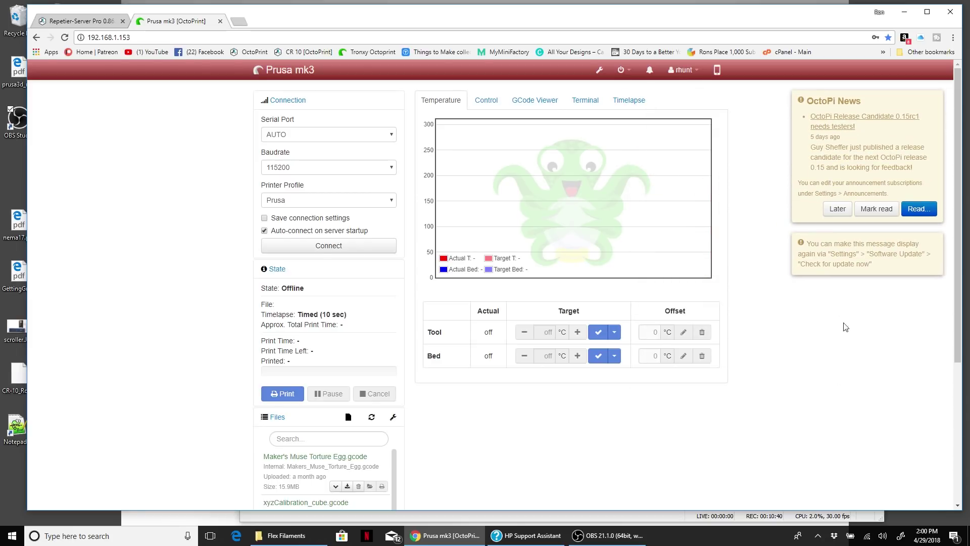
{"action": "left_click", "coordinate": [849, 216]}
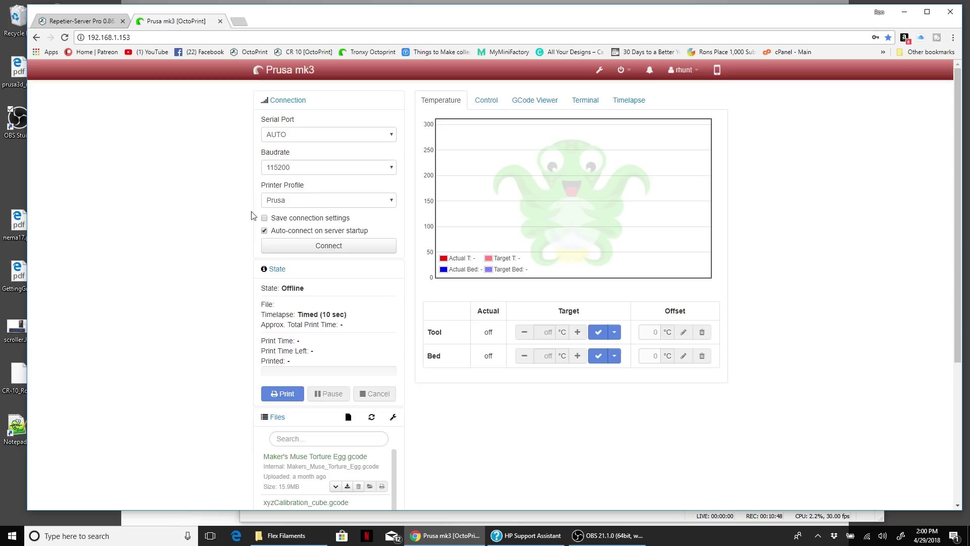
{"action": "left_click", "coordinate": [307, 249]}
Step: Show the Control tab with the live webcam feed and X/Y, Z and extruder jog controls
{"action": "left_click", "coordinate": [487, 104]}
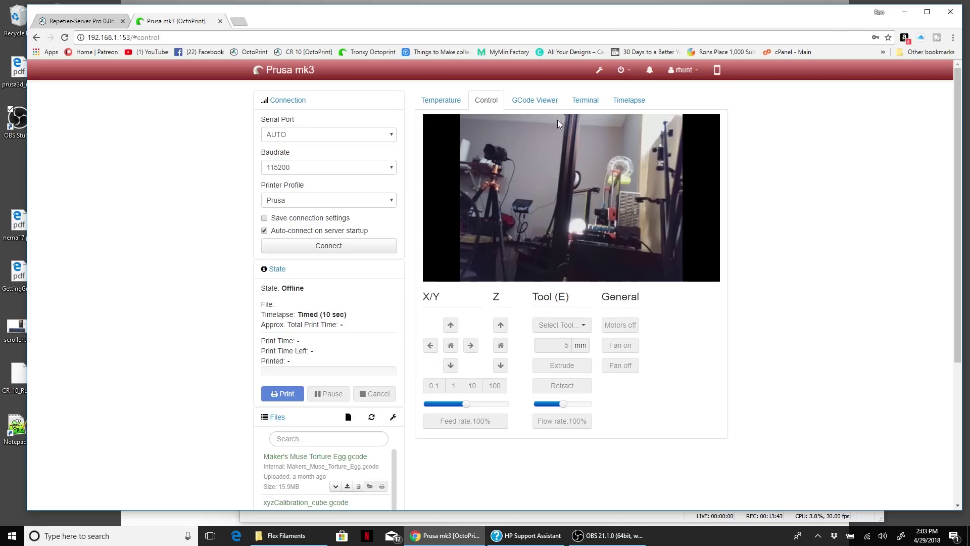
Step: Open the GCode Viewer and review its layer grid, file list and renderer options
{"action": "left_click", "coordinate": [530, 103]}
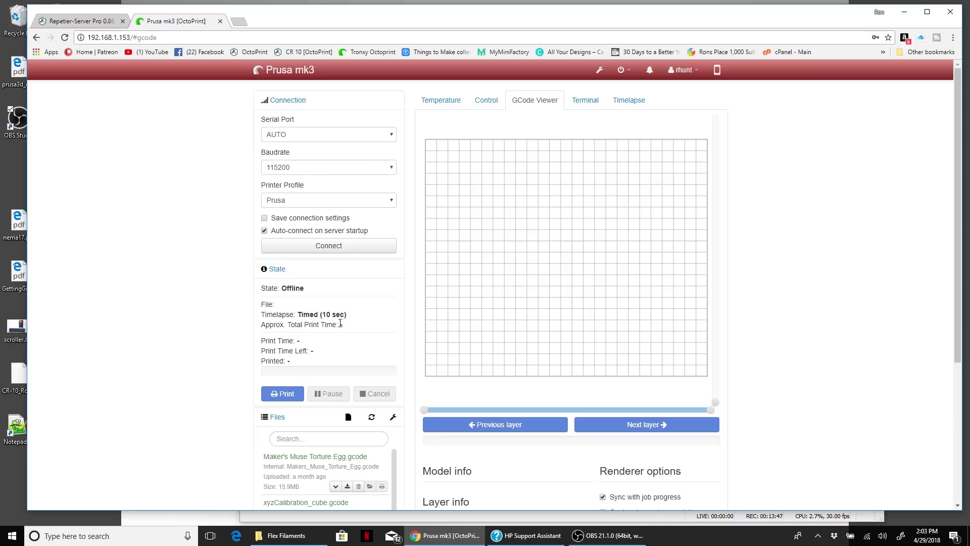
{"action": "scroll", "coordinate": [255, 336], "scroll_direction": "down", "scroll_amount": 3}
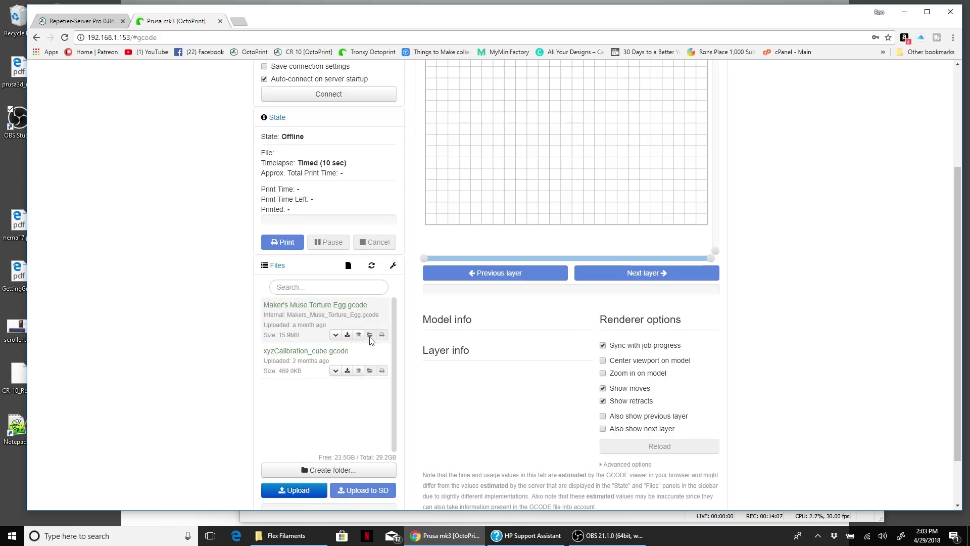
{"action": "scroll", "coordinate": [204, 324], "scroll_direction": "up", "scroll_amount": 3}
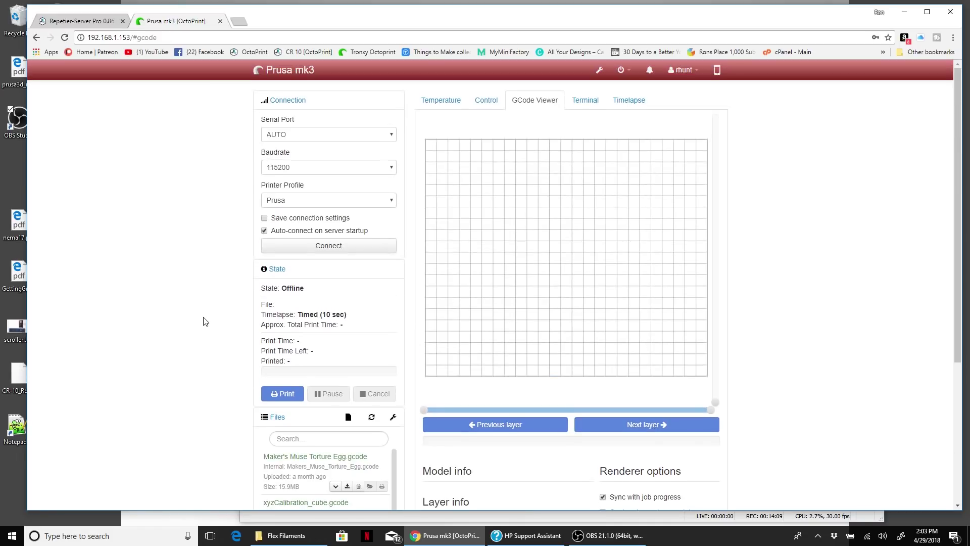
{"action": "scroll", "coordinate": [150, 263], "scroll_direction": "down", "scroll_amount": 2}
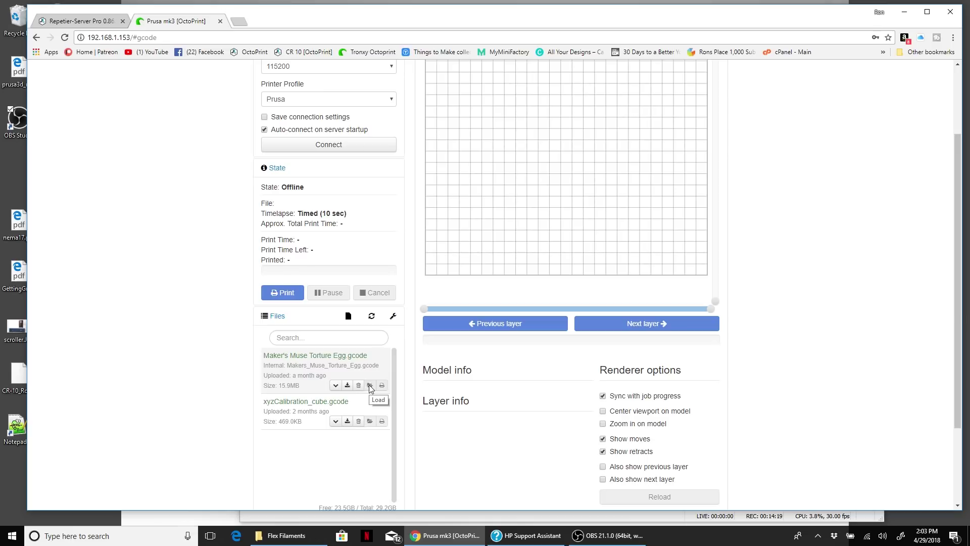
{"action": "scroll", "coordinate": [372, 234], "scroll_direction": "up", "scroll_amount": 1}
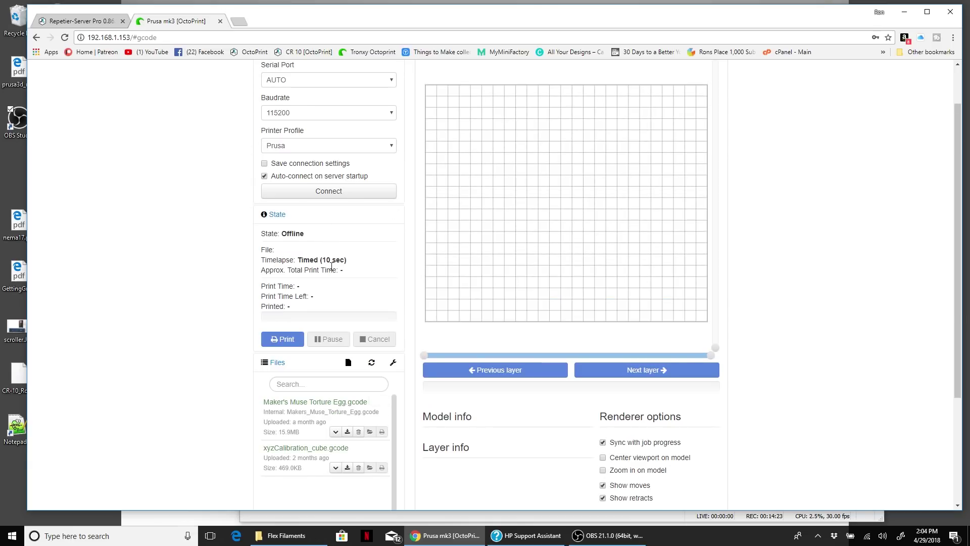
{"action": "scroll", "coordinate": [137, 283], "scroll_direction": "up", "scroll_amount": 1}
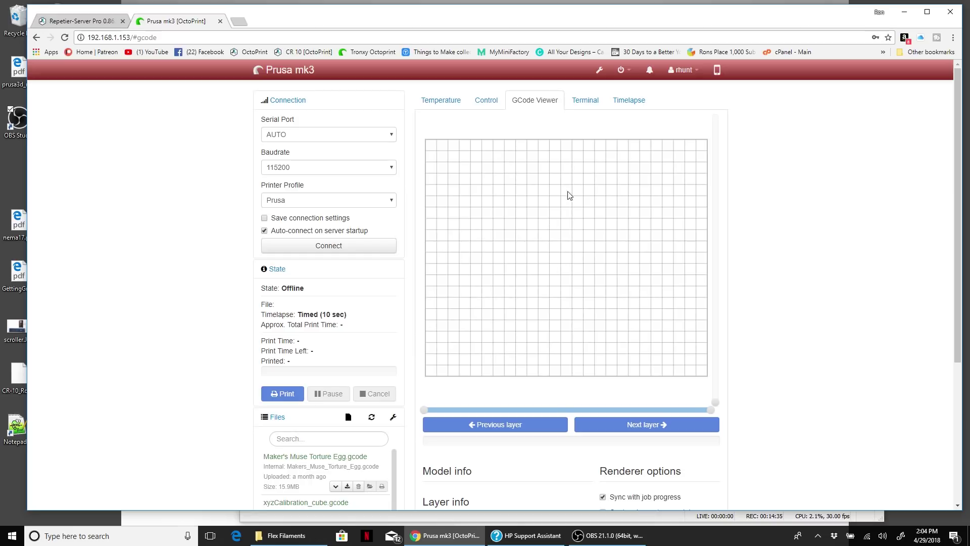
{"action": "scroll", "coordinate": [593, 286], "scroll_direction": "down", "scroll_amount": 3}
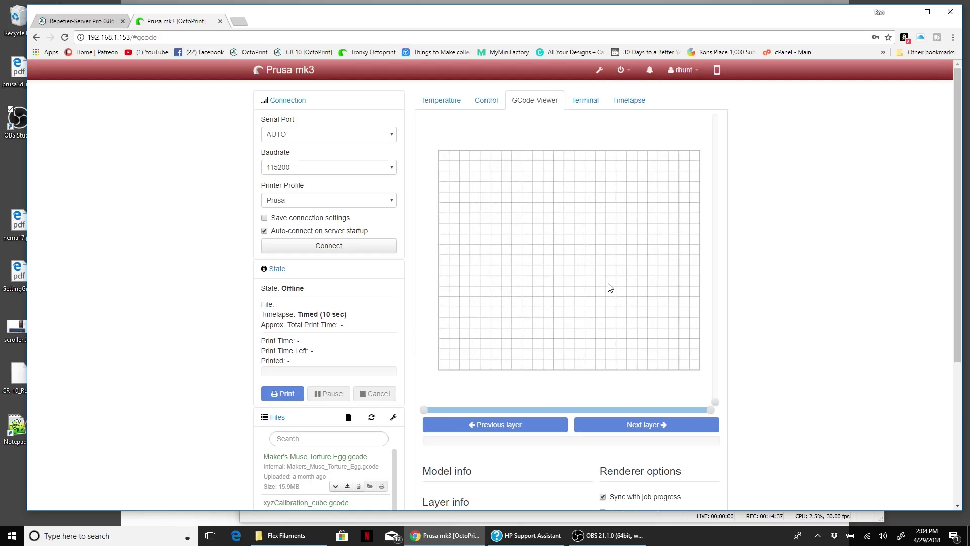
{"action": "scroll", "coordinate": [785, 323], "scroll_direction": "down", "scroll_amount": 3}
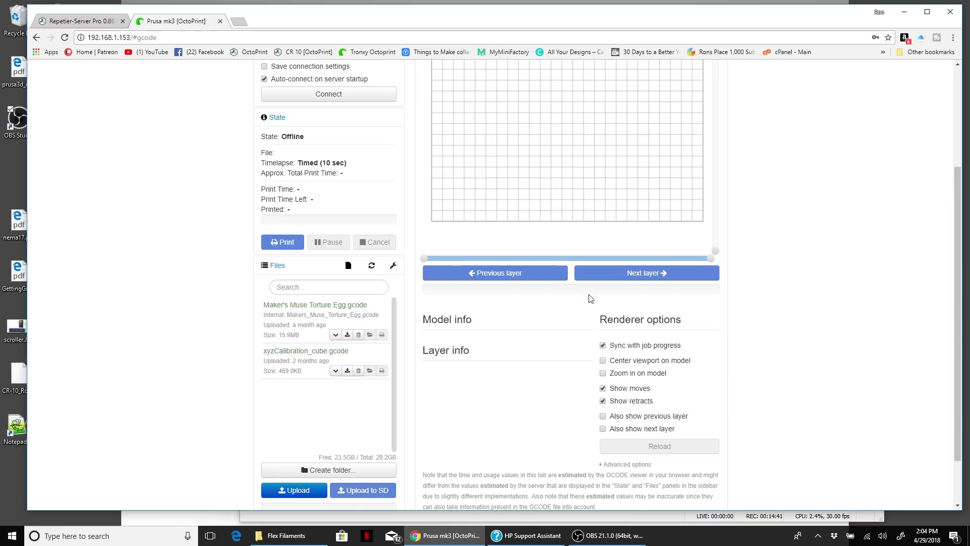
{"action": "scroll", "coordinate": [808, 280], "scroll_direction": "down", "scroll_amount": 1}
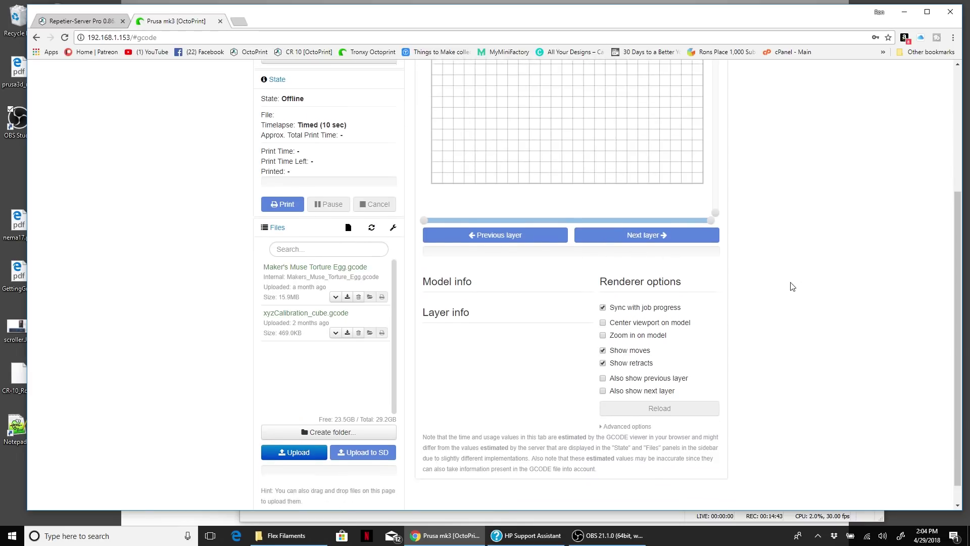
{"action": "scroll", "coordinate": [791, 282], "scroll_direction": "up", "scroll_amount": 3}
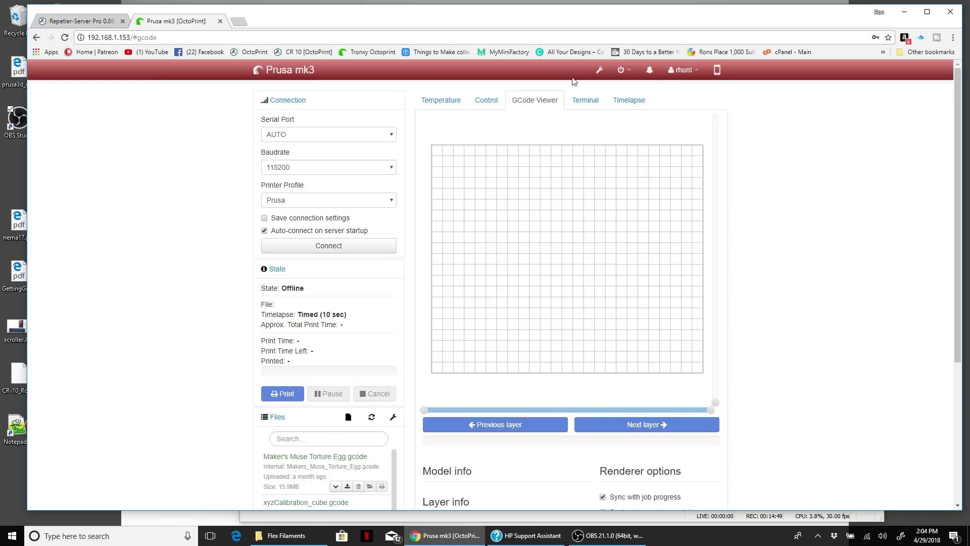
Step: Glance at the Terminal, then open the Timelapse tab's settings and finished recordings
{"action": "left_click", "coordinate": [591, 104]}
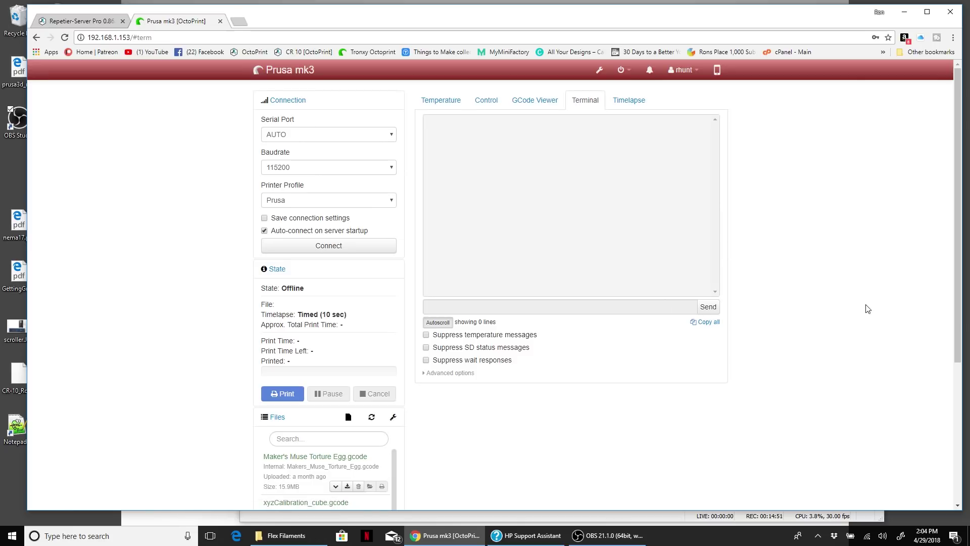
{"action": "left_click", "coordinate": [640, 105]}
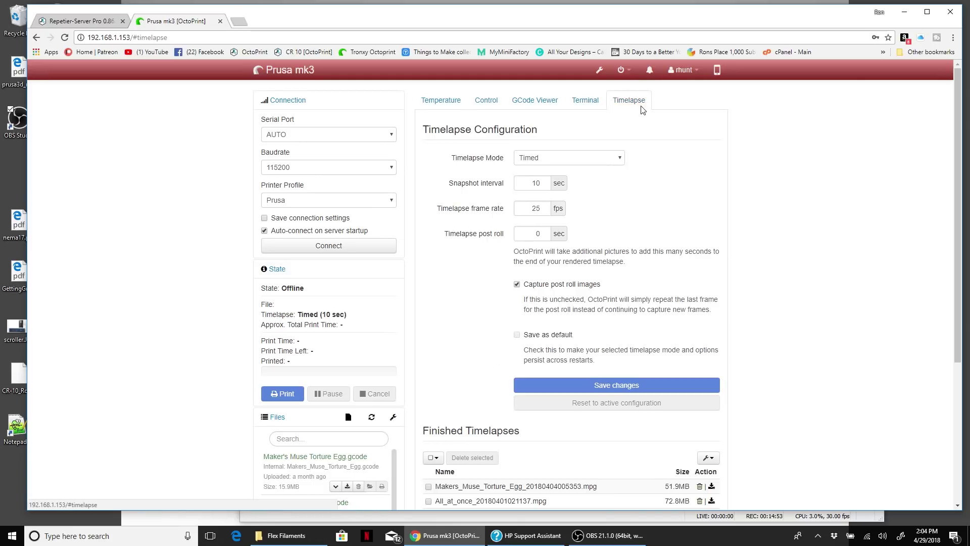
{"action": "scroll", "coordinate": [836, 227], "scroll_direction": "down", "scroll_amount": 4}
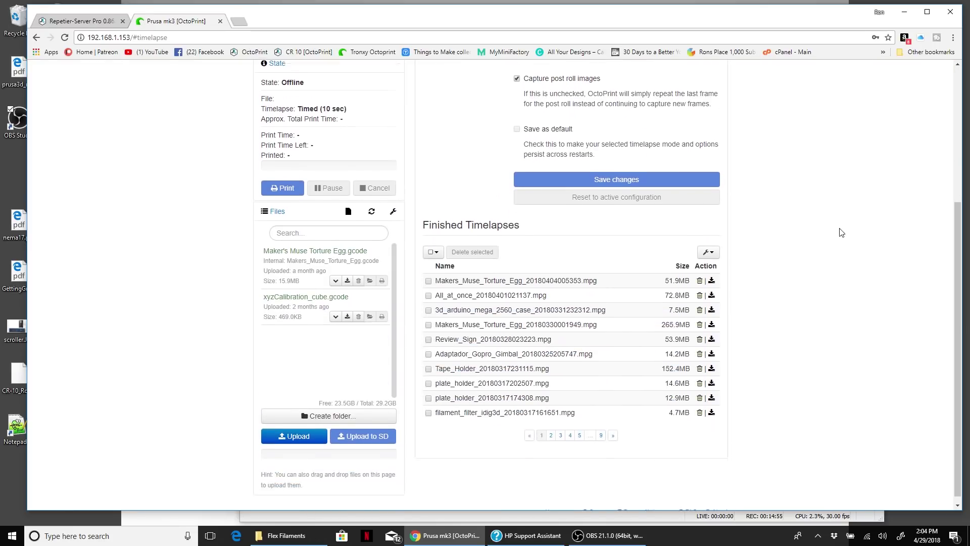
{"action": "scroll", "coordinate": [808, 234], "scroll_direction": "up", "scroll_amount": 3}
{"action": "scroll", "coordinate": [845, 249], "scroll_direction": "down", "scroll_amount": 3}
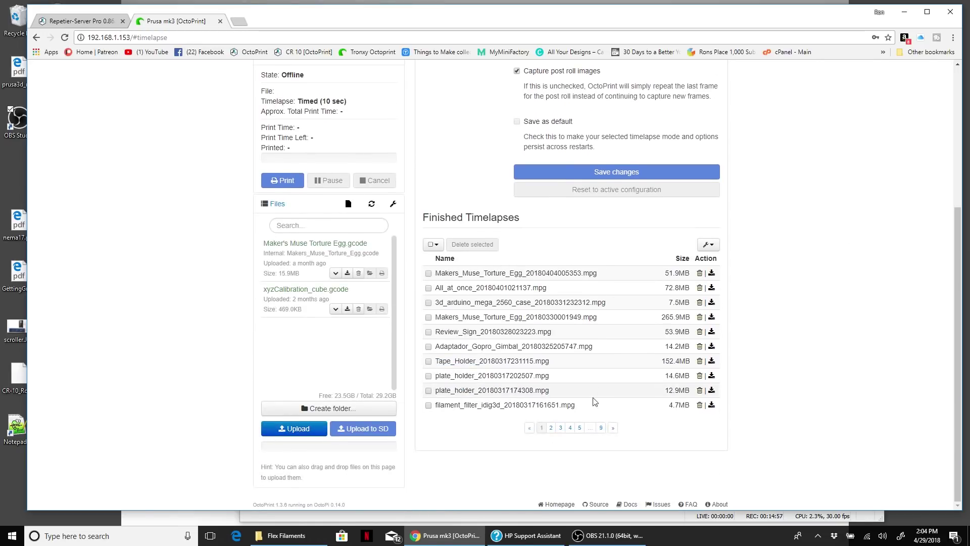
Step: Page forward through the Finished Timelapses list to its last page
{"action": "left_click", "coordinate": [612, 427]}
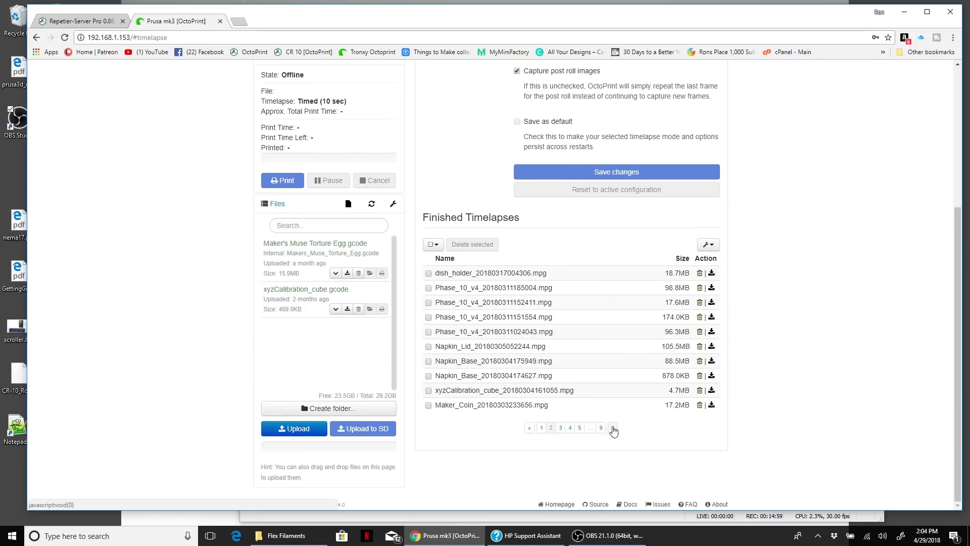
{"action": "left_click", "coordinate": [612, 427]}
{"action": "left_click", "coordinate": [613, 427]}
{"action": "left_click", "coordinate": [613, 427]}
{"action": "left_click", "coordinate": [613, 428]}
{"action": "left_click", "coordinate": [613, 427]}
{"action": "left_click", "coordinate": [613, 427]}
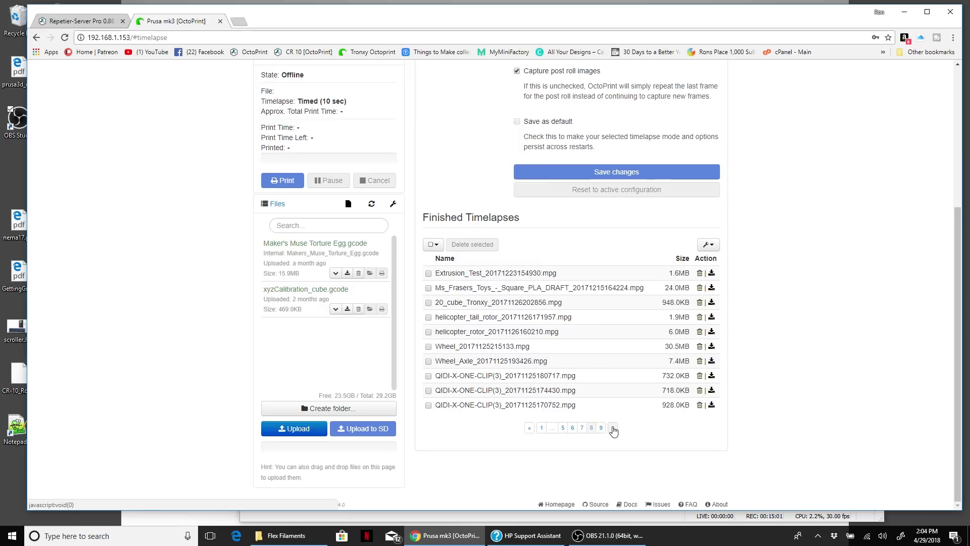
{"action": "left_click", "coordinate": [613, 427]}
Step: Page back to page 1 of Finished Timelapses, with the newest Torture Egg recording on top
{"action": "left_click", "coordinate": [529, 398]}
{"action": "left_click", "coordinate": [529, 428]}
{"action": "left_click", "coordinate": [529, 427]}
{"action": "left_click", "coordinate": [529, 427]}
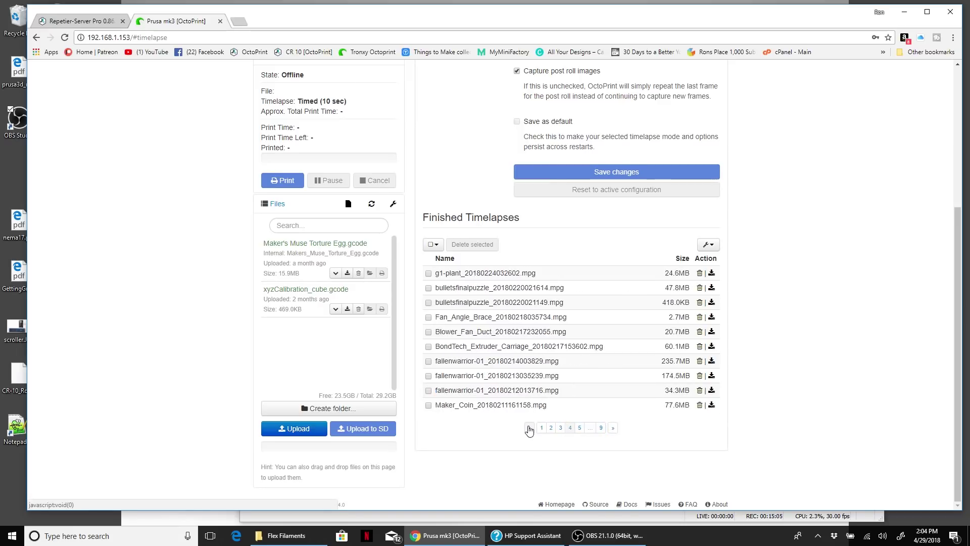
{"action": "left_click", "coordinate": [529, 427]}
{"action": "left_click", "coordinate": [529, 427]}
{"action": "left_click", "coordinate": [529, 427]}
{"action": "left_click", "coordinate": [529, 427]}
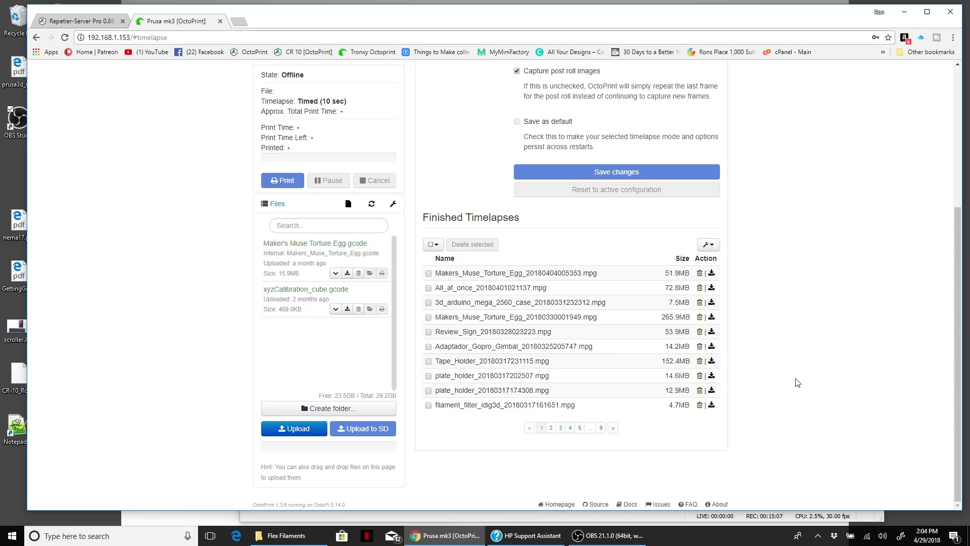
{"action": "scroll", "coordinate": [798, 380], "scroll_direction": "up", "scroll_amount": 2}
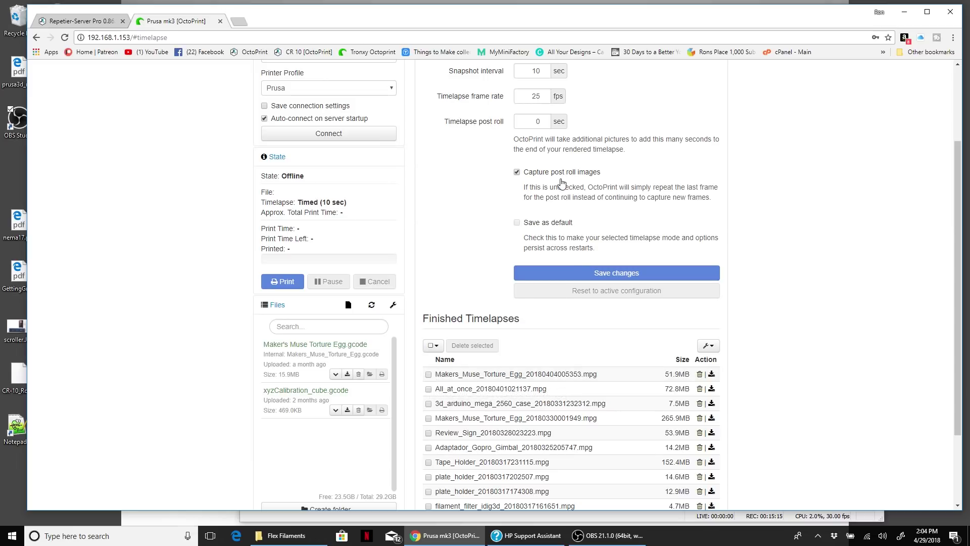
{"action": "scroll", "coordinate": [563, 187], "scroll_direction": "up", "scroll_amount": 2}
{"action": "scroll", "coordinate": [563, 197], "scroll_direction": "down", "scroll_amount": 2}
{"action": "scroll", "coordinate": [564, 204], "scroll_direction": "up", "scroll_amount": 1}
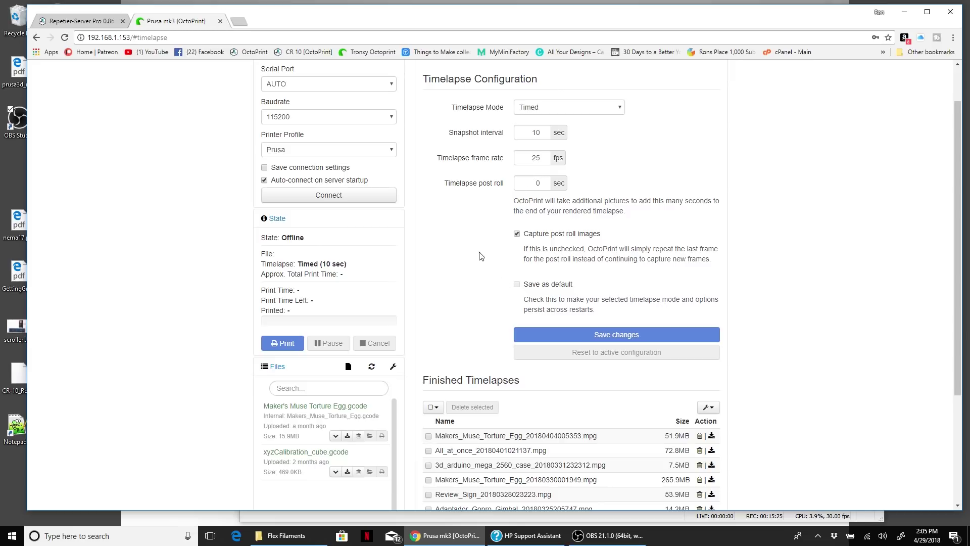
{"action": "scroll", "coordinate": [462, 276], "scroll_direction": "down", "scroll_amount": 3}
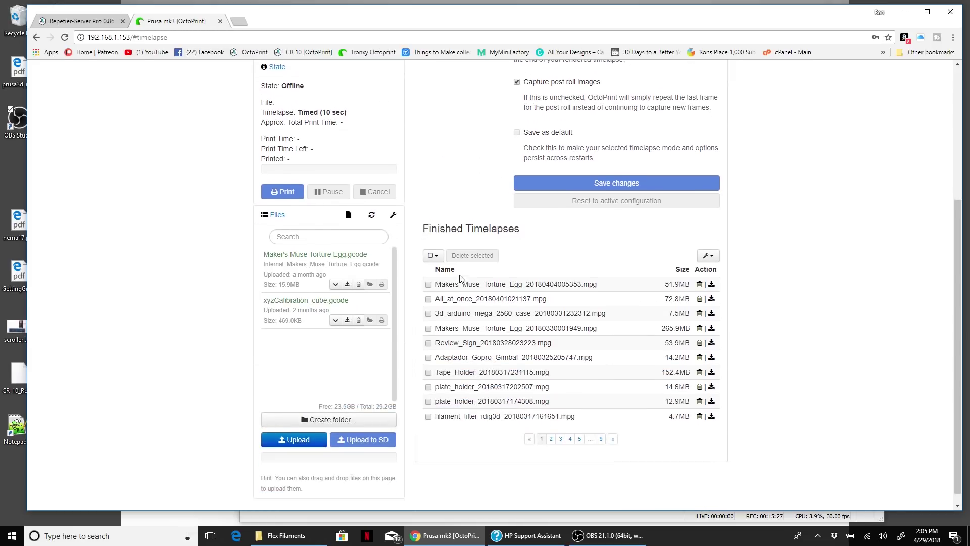
Step: Download the newest Torture Egg timelapse and open the .mpg from Downloads
{"action": "left_click", "coordinate": [429, 285]}
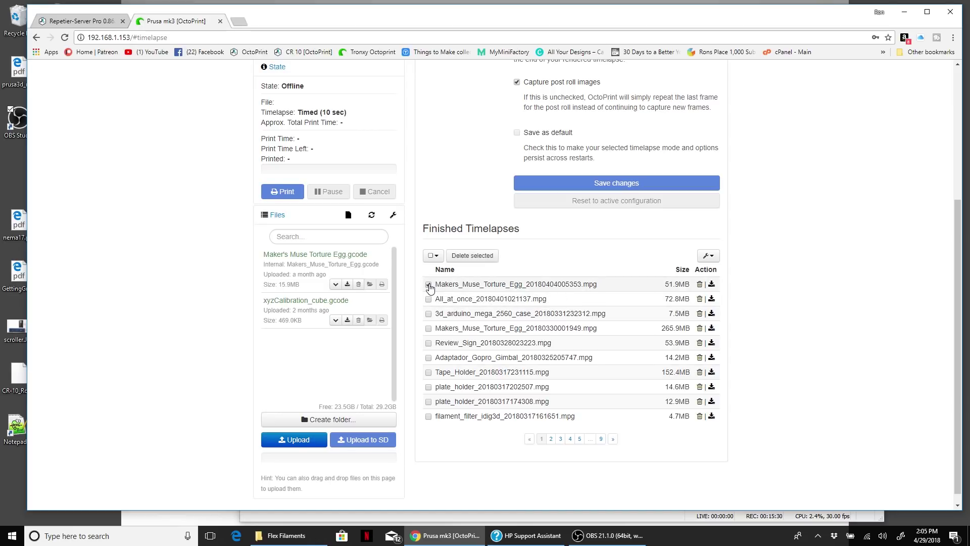
{"action": "left_click", "coordinate": [712, 285]}
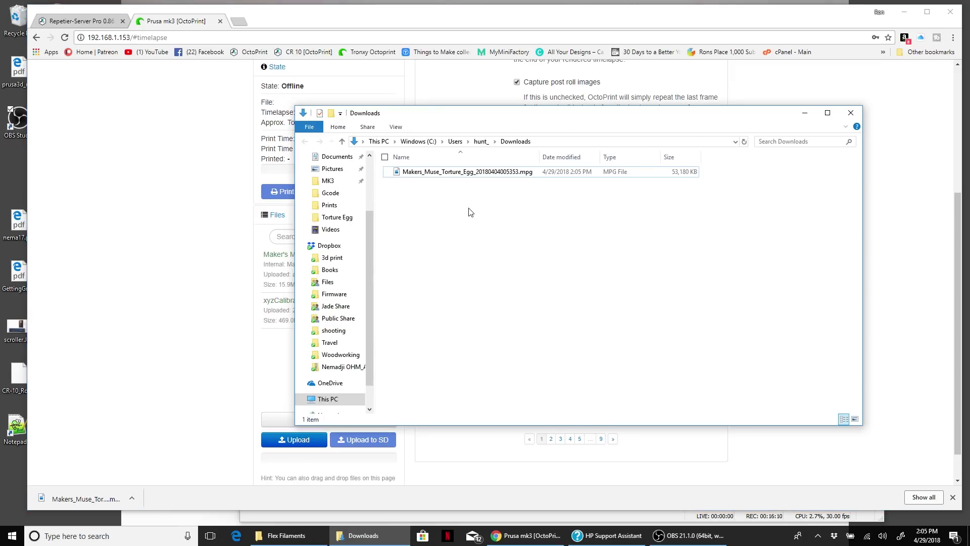
{"action": "double_click", "coordinate": [409, 172]}
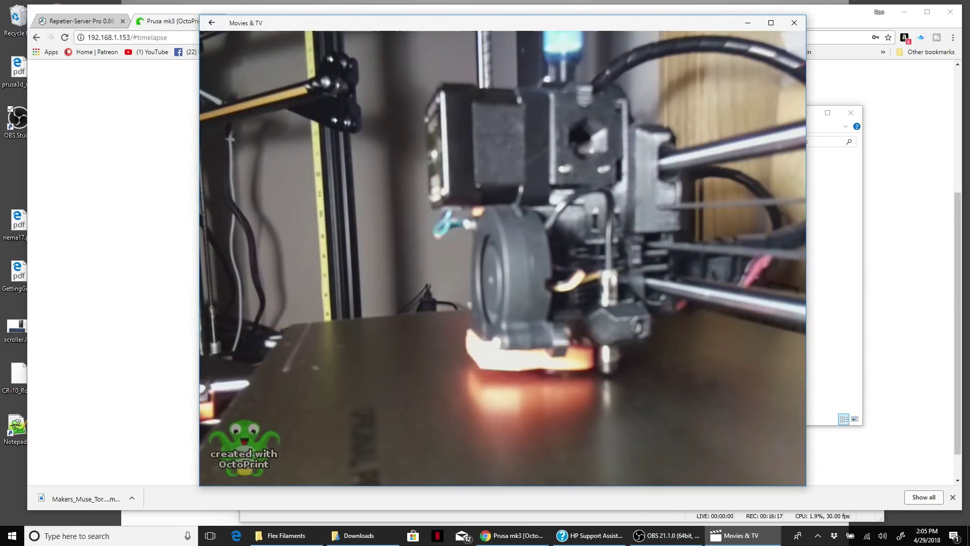
Step: Skip the timelapse playback to its 1:26 end, then close Movies & TV
{"action": "mouse_move", "coordinate": [533, 368]}
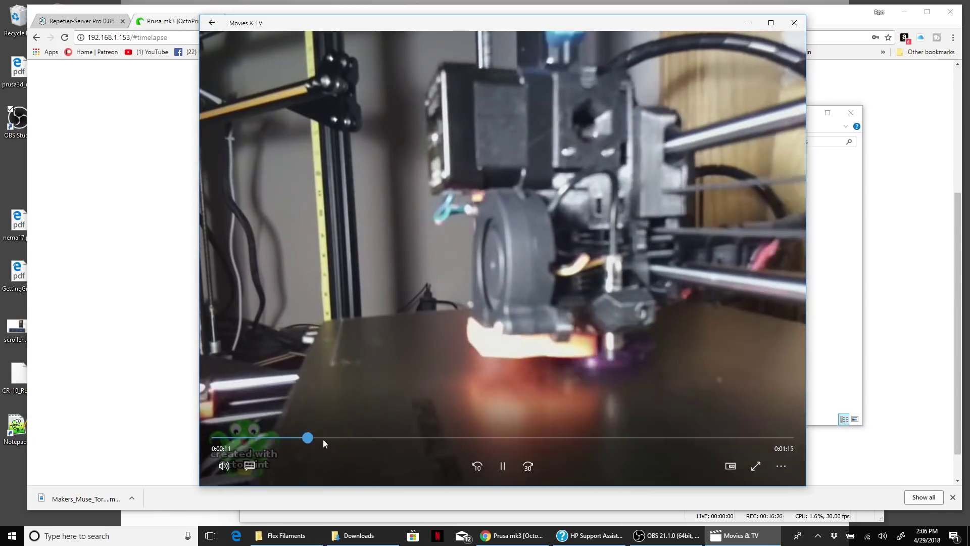
{"action": "left_click", "coordinate": [503, 438]}
{"action": "left_click_drag", "start_coordinate": [515, 454], "coordinate": [791, 469]}
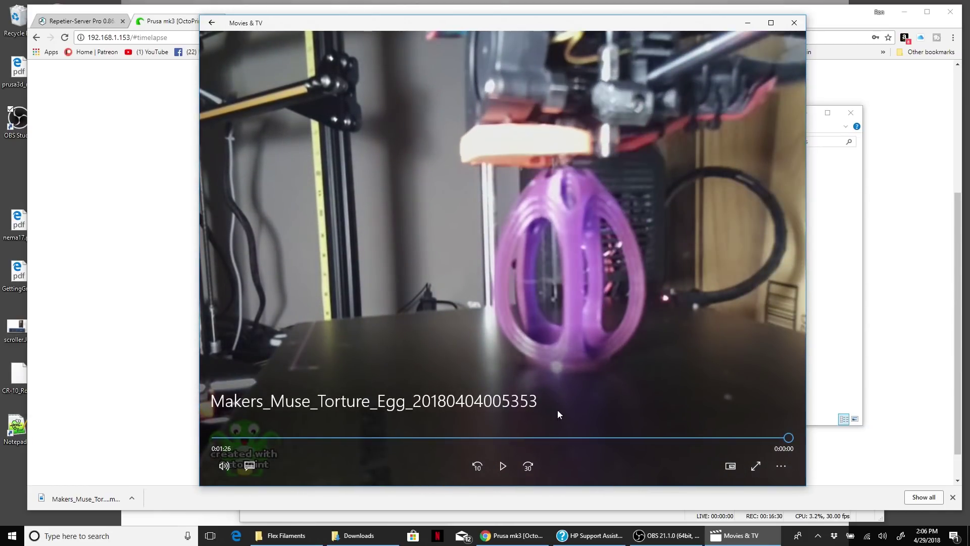
{"action": "left_click", "coordinate": [794, 22]}
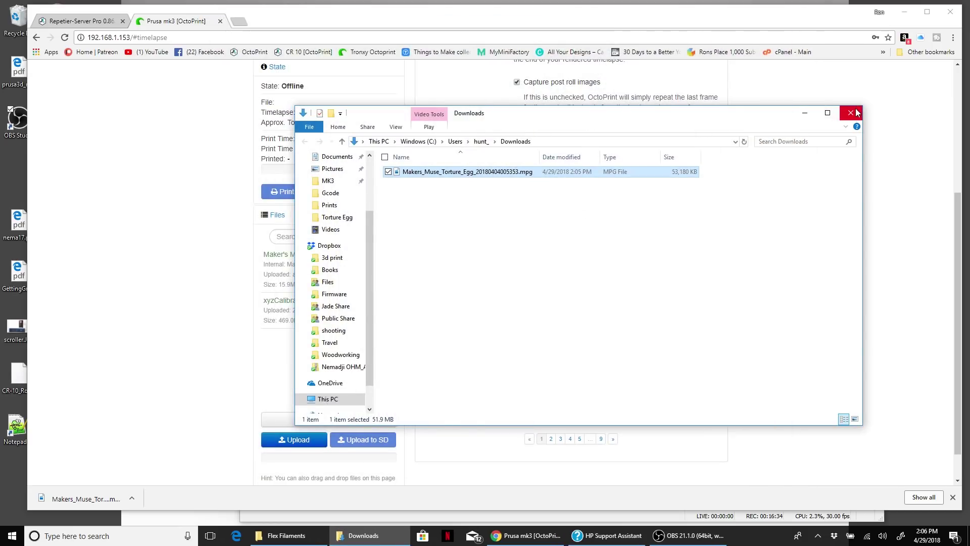
Step: Close the Downloads window and show OctoPrint's Temperature graph with tool and bed targets
{"action": "left_click", "coordinate": [851, 113]}
{"action": "scroll", "coordinate": [817, 238], "scroll_direction": "up", "scroll_amount": 5}
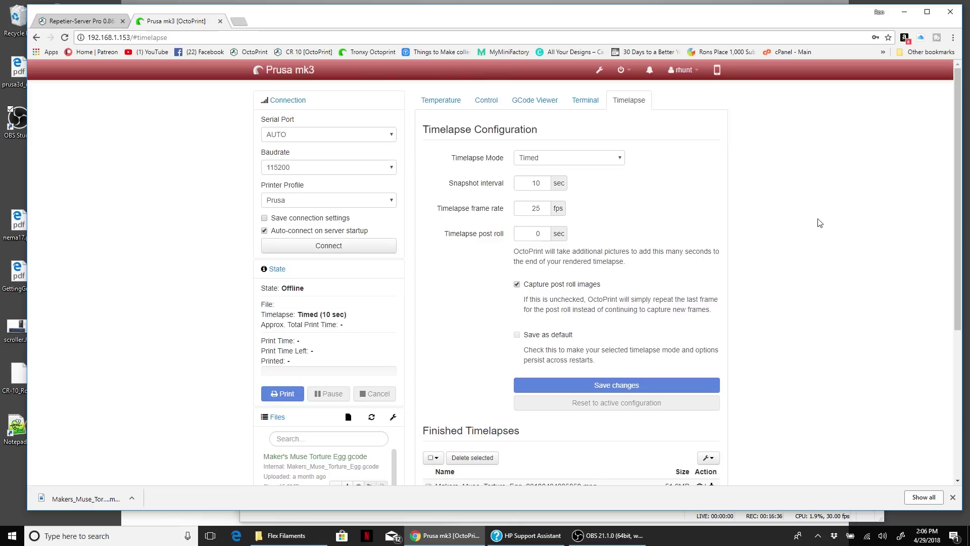
{"action": "left_click", "coordinate": [451, 102]}
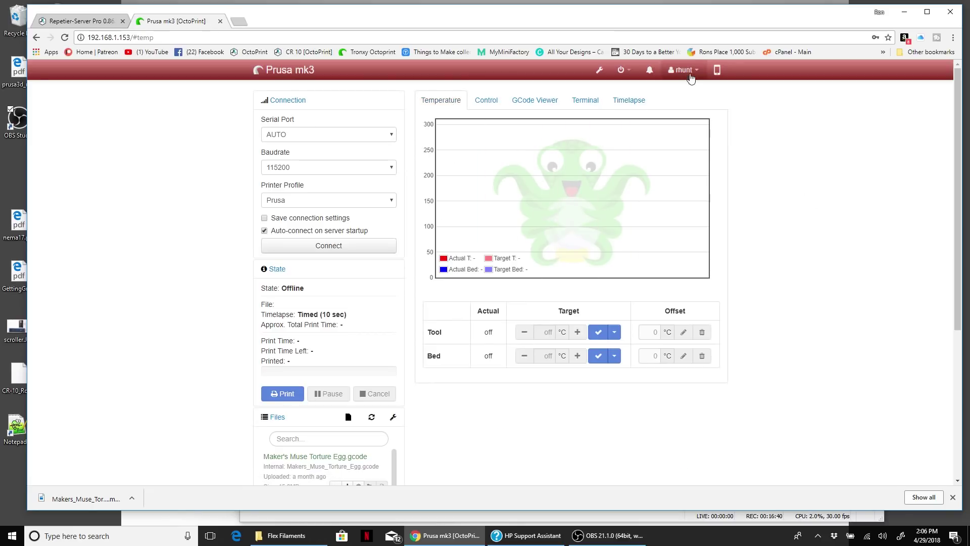
Step: Open Settings' Plugin Manager list and bring up the Get More plugin install dialog
{"action": "left_click", "coordinate": [599, 74]}
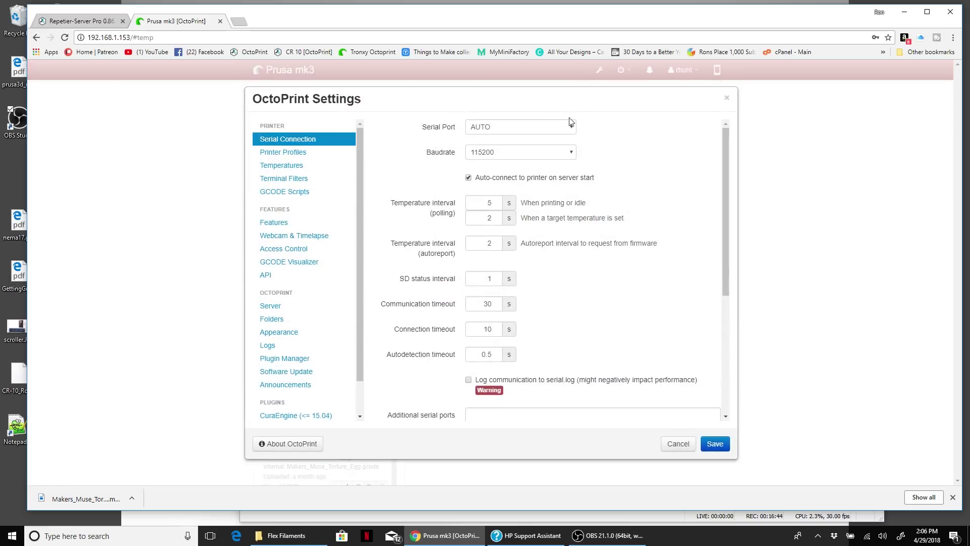
{"action": "scroll", "coordinate": [357, 193], "scroll_direction": "down", "scroll_amount": 1}
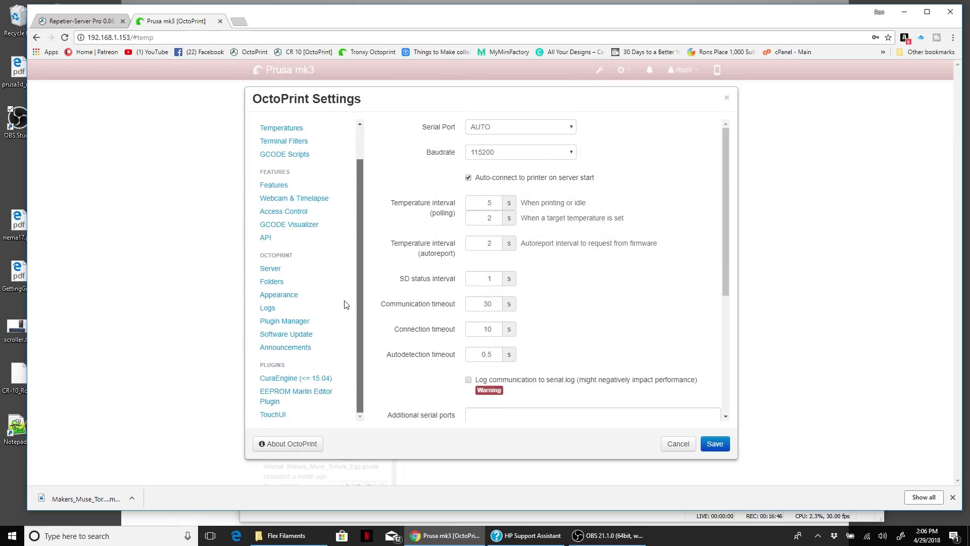
{"action": "left_click", "coordinate": [303, 322]}
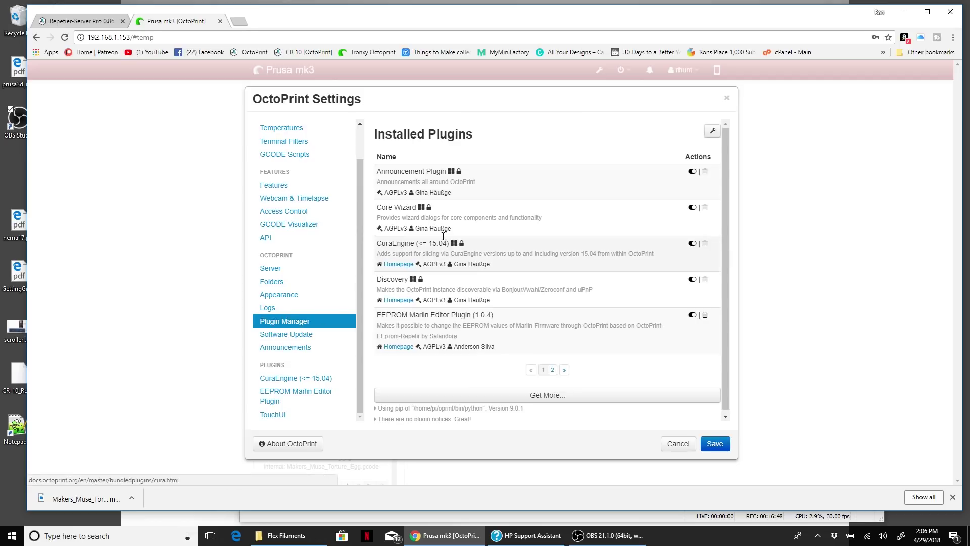
{"action": "scroll", "coordinate": [720, 172], "scroll_direction": "down", "scroll_amount": 1}
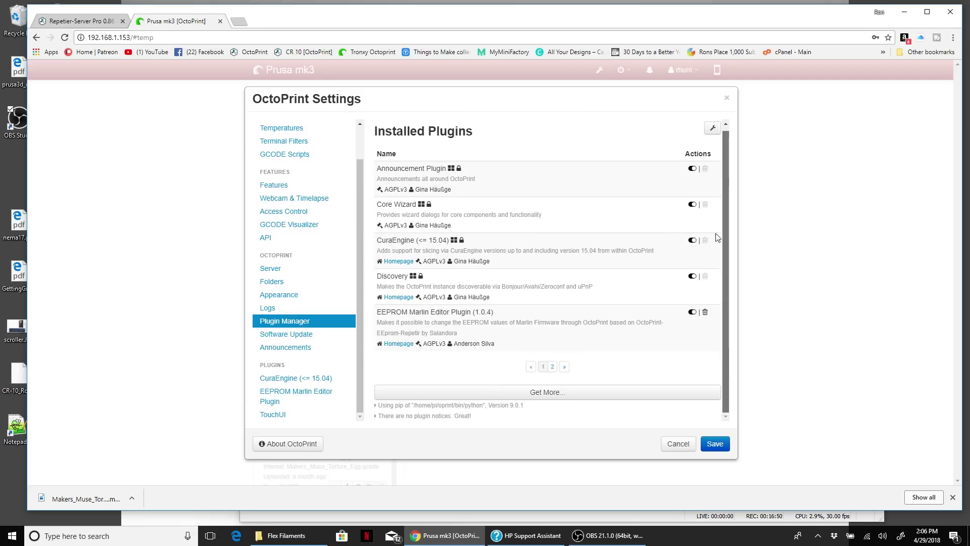
{"action": "left_click", "coordinate": [548, 393]}
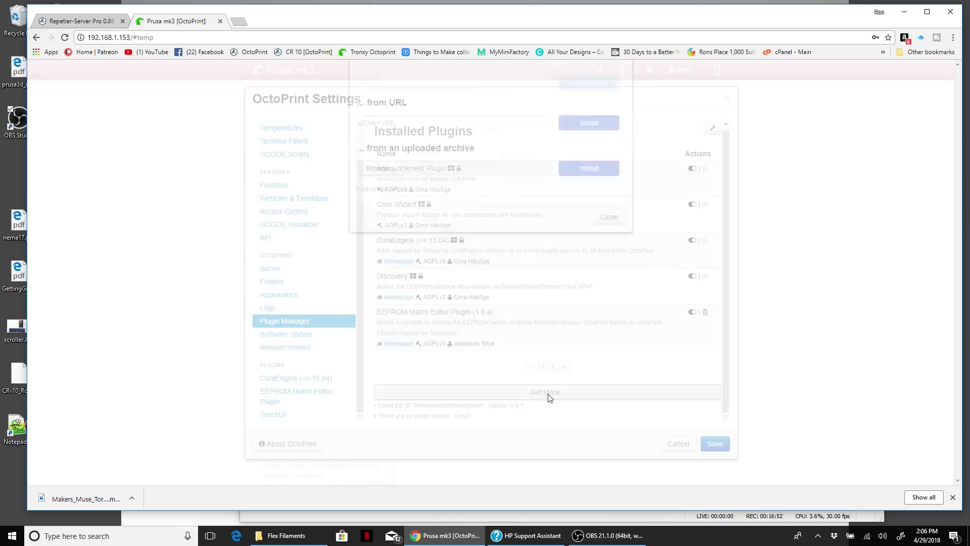
Step: Browse the online Plugin Repository's Plugins by Date list, then close that browser tab
{"action": "left_click", "coordinate": [443, 135]}
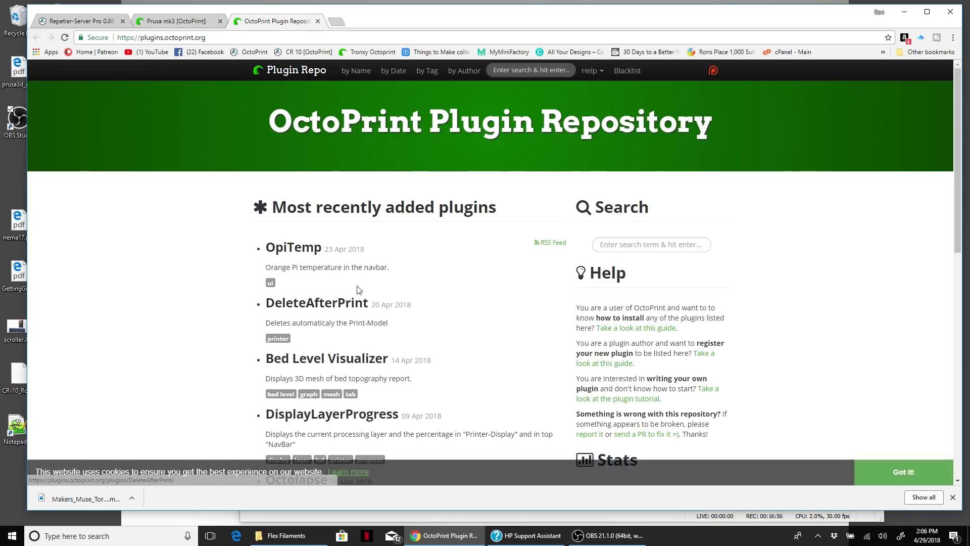
{"action": "scroll", "coordinate": [477, 267], "scroll_direction": "down", "scroll_amount": 10}
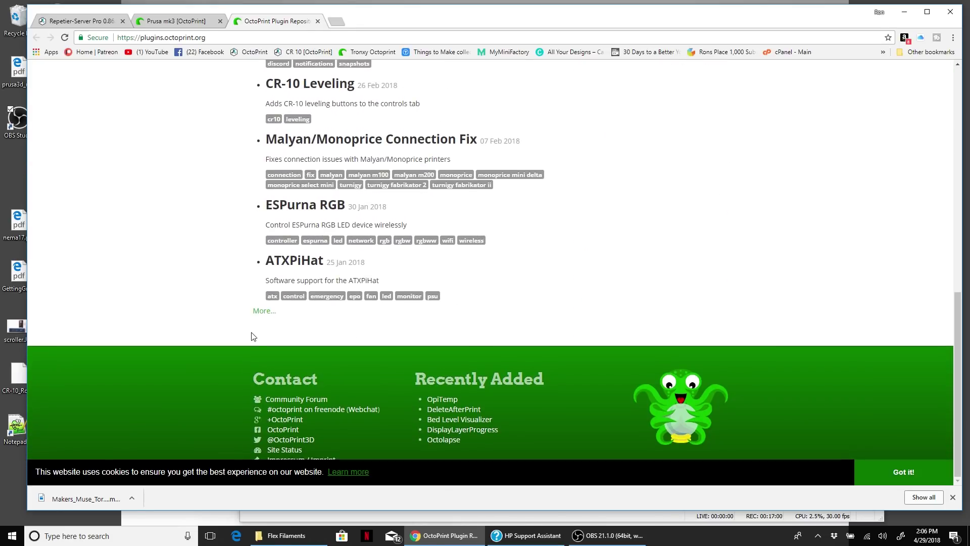
{"action": "left_click", "coordinate": [264, 311]}
{"action": "scroll", "coordinate": [440, 260], "scroll_direction": "down", "scroll_amount": 11}
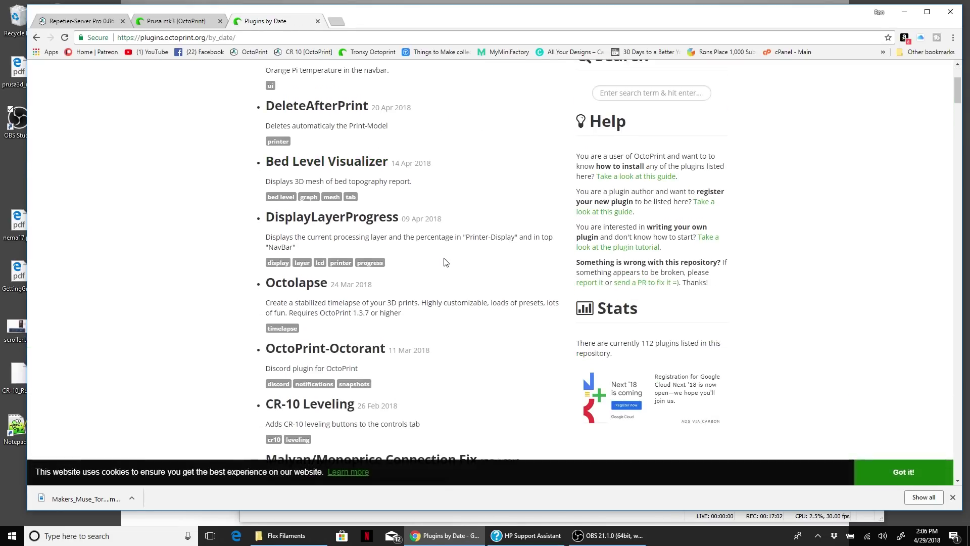
{"action": "scroll", "coordinate": [460, 250], "scroll_direction": "down", "scroll_amount": 17}
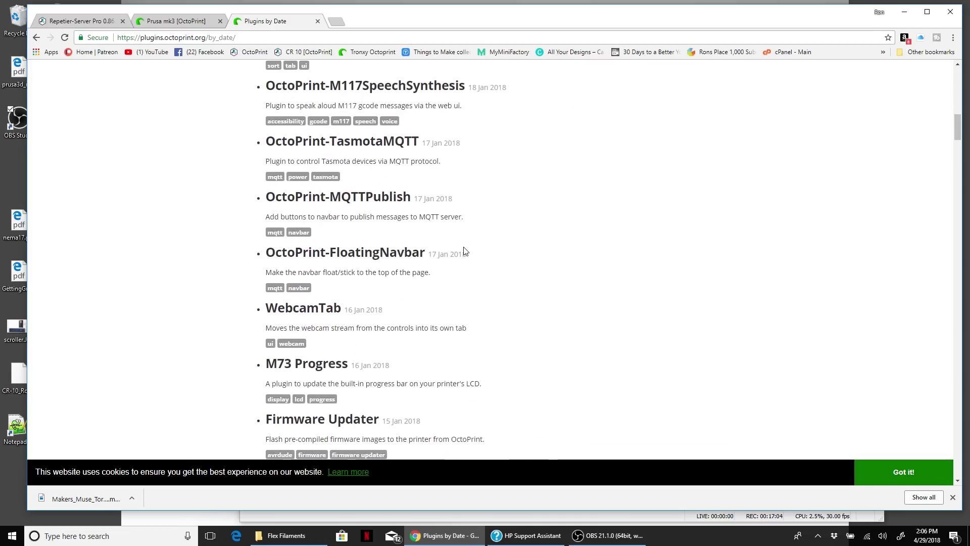
{"action": "scroll", "coordinate": [473, 245], "scroll_direction": "down", "scroll_amount": 20}
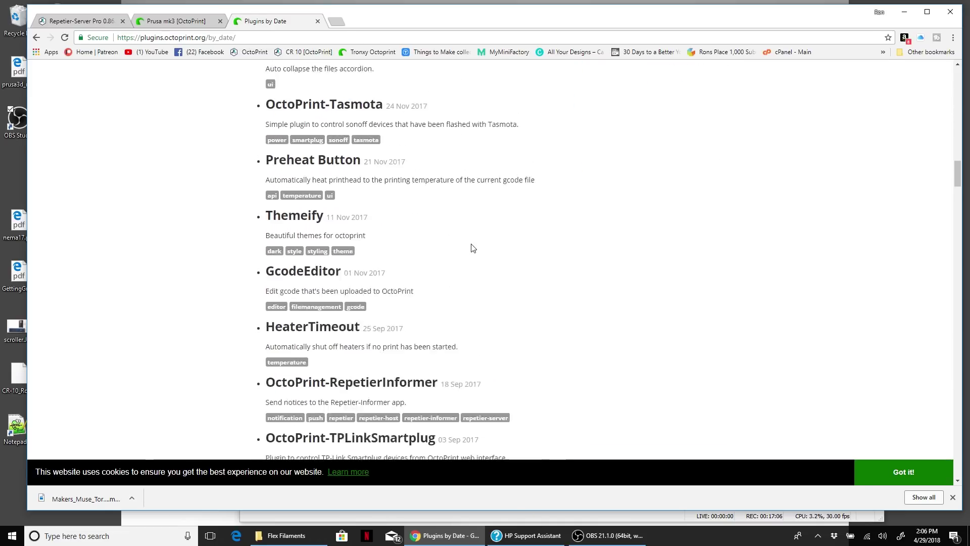
{"action": "scroll", "coordinate": [473, 248], "scroll_direction": "down", "scroll_amount": 5}
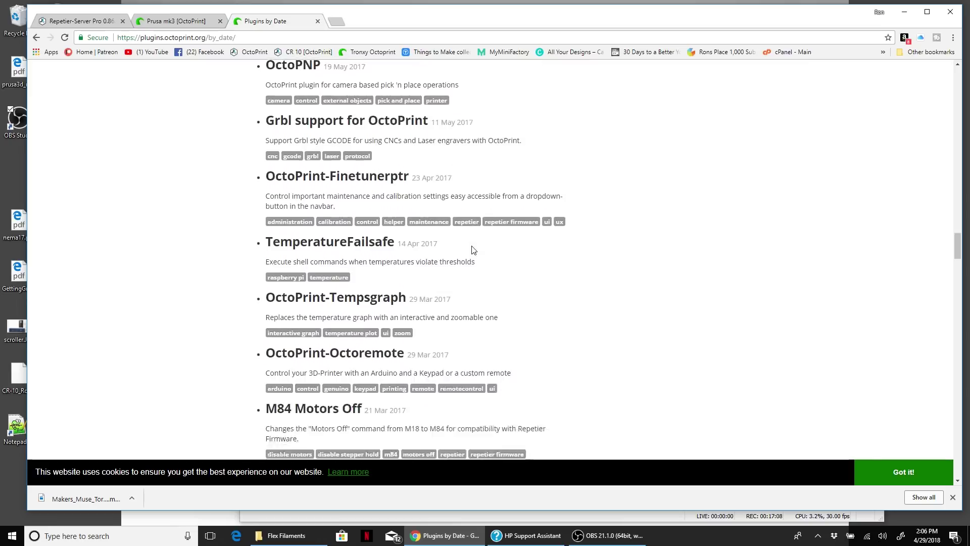
{"action": "scroll", "coordinate": [472, 238], "scroll_direction": "up", "scroll_amount": 20}
{"action": "scroll", "coordinate": [471, 235], "scroll_direction": "up", "scroll_amount": 20}
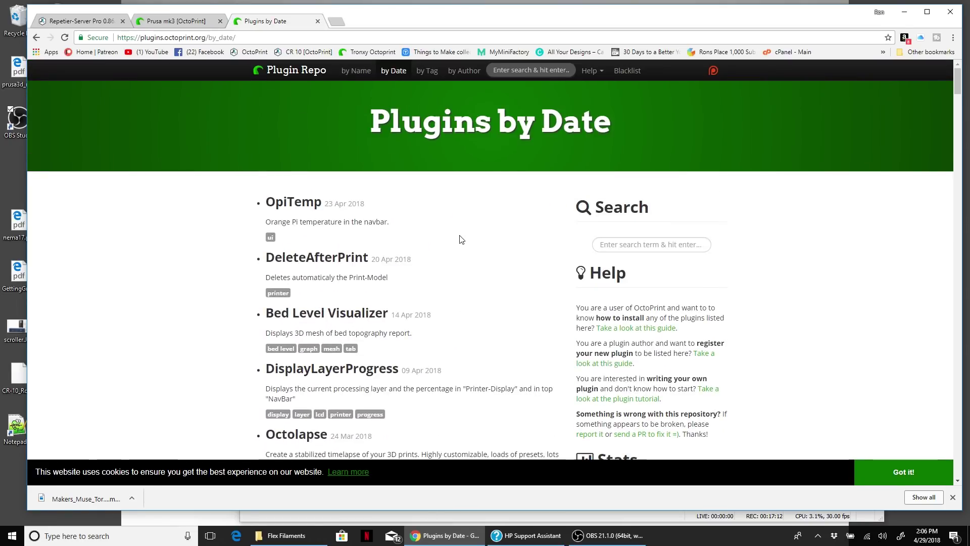
{"action": "scroll", "coordinate": [461, 239], "scroll_direction": "down", "scroll_amount": 2}
{"action": "scroll", "coordinate": [313, 131], "scroll_direction": "up", "scroll_amount": 3}
{"action": "left_click", "coordinate": [317, 21]}
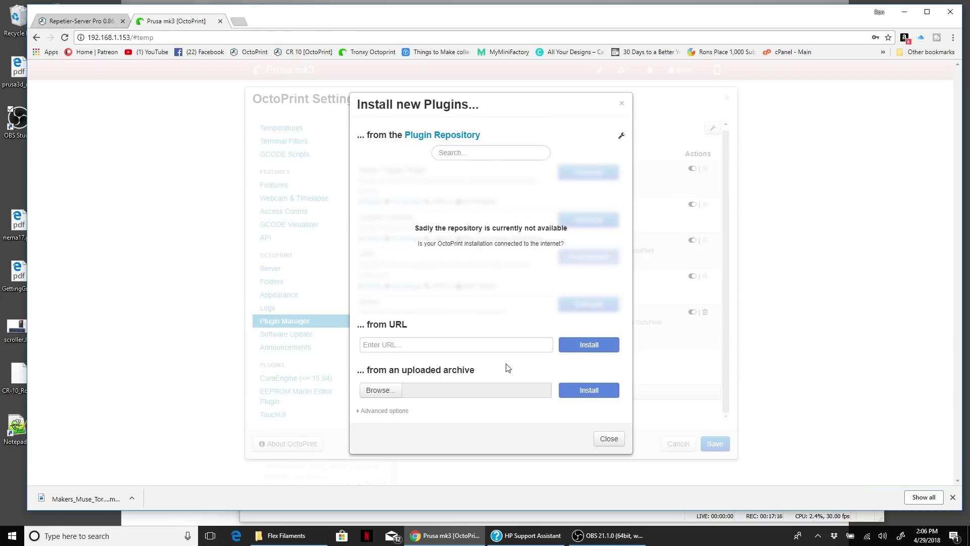
Step: Close the install dialog, view the EEPROM Marlin Editor Plugin settings, then cancel out of Settings
{"action": "left_click", "coordinate": [610, 438]}
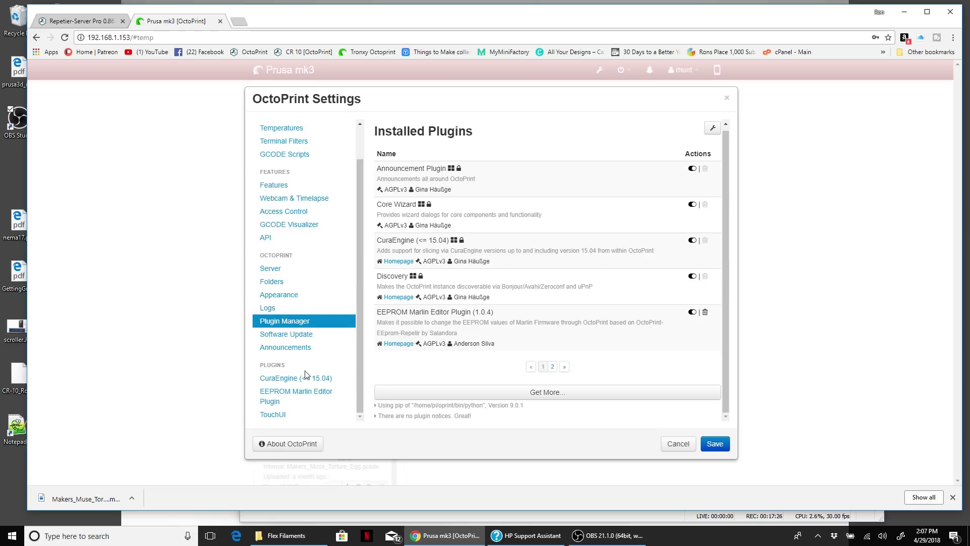
{"action": "left_click", "coordinate": [297, 395]}
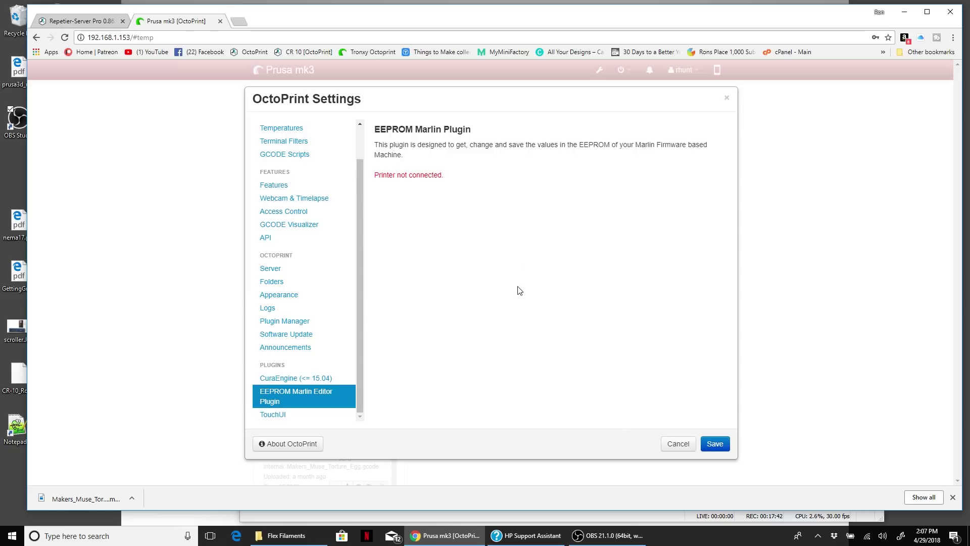
{"action": "left_click", "coordinate": [682, 445]}
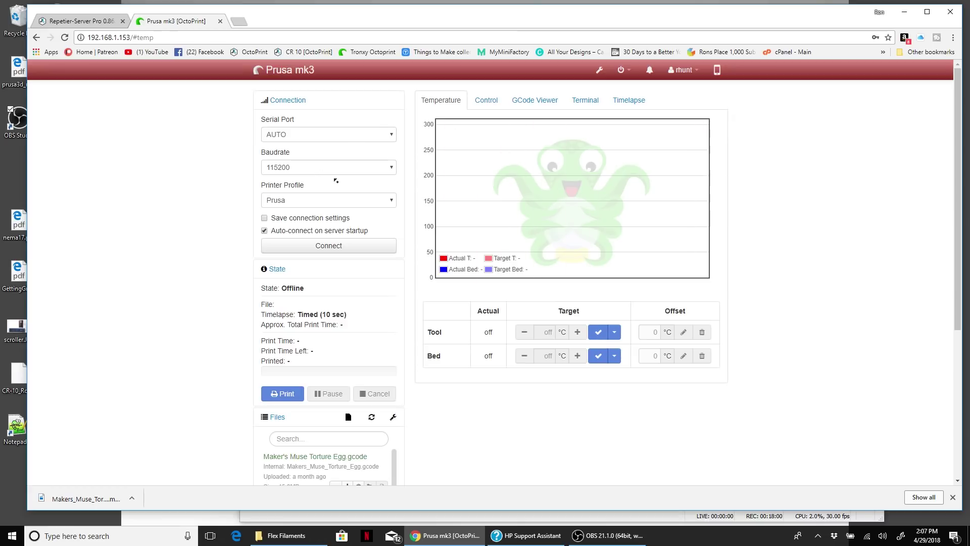
Step: Turn on the TouchUI layout using Toggle TouchUI under the navbar phone icon
{"action": "scroll", "coordinate": [559, 480], "scroll_direction": "down", "scroll_amount": 6}
{"action": "scroll", "coordinate": [632, 349], "scroll_direction": "up", "scroll_amount": 6}
{"action": "left_click", "coordinate": [717, 70]}
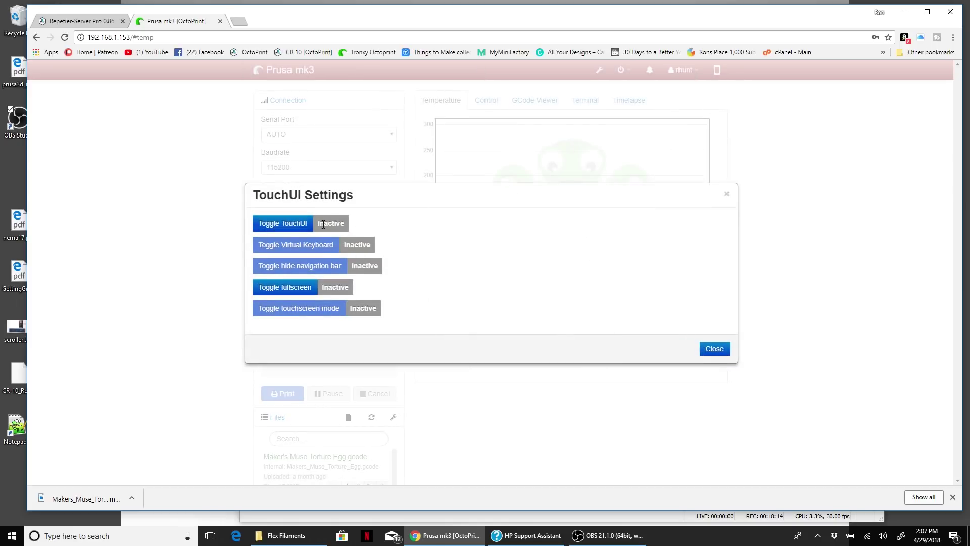
{"action": "left_click", "coordinate": [297, 225]}
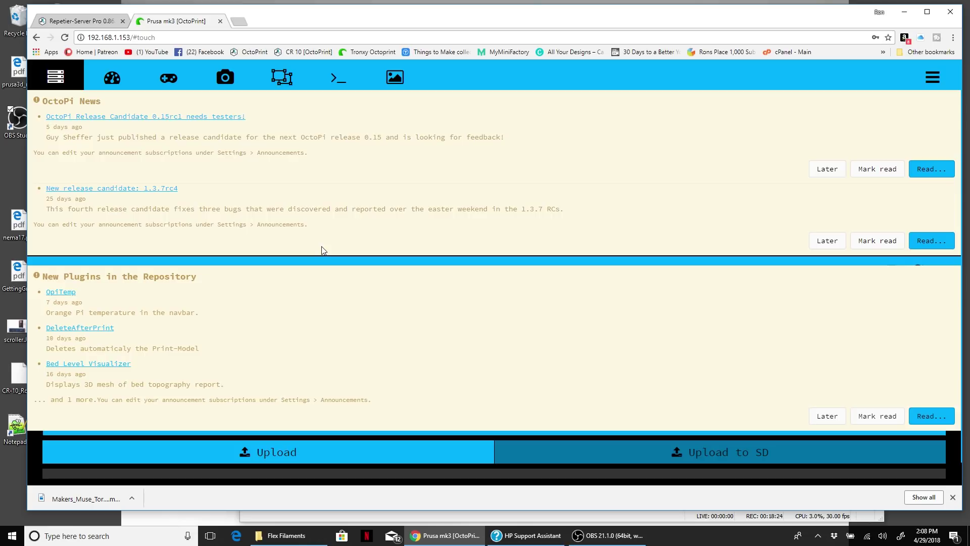
Step: Postpone the OctoPi News, Release Announcements and new plugins notifications with Later
{"action": "left_click", "coordinate": [834, 172]}
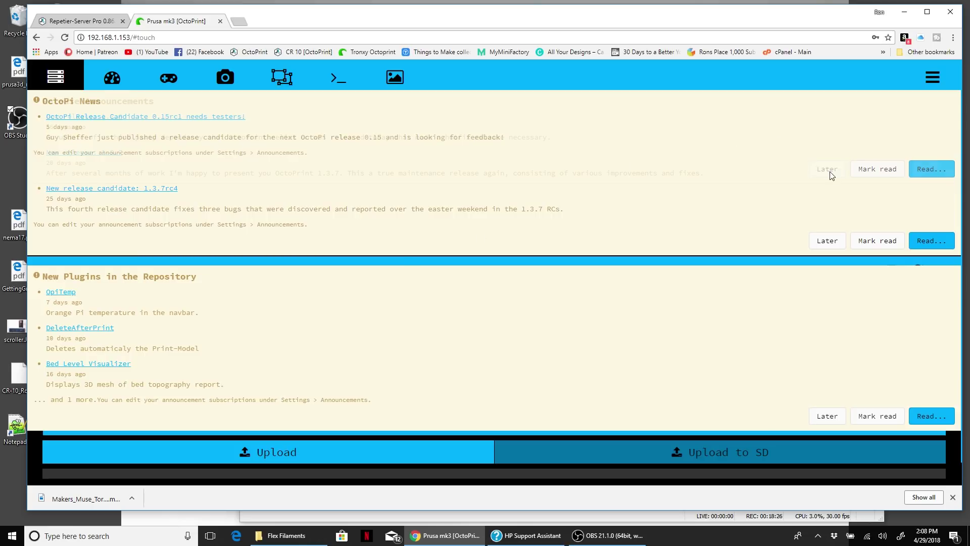
{"action": "left_click", "coordinate": [828, 241]}
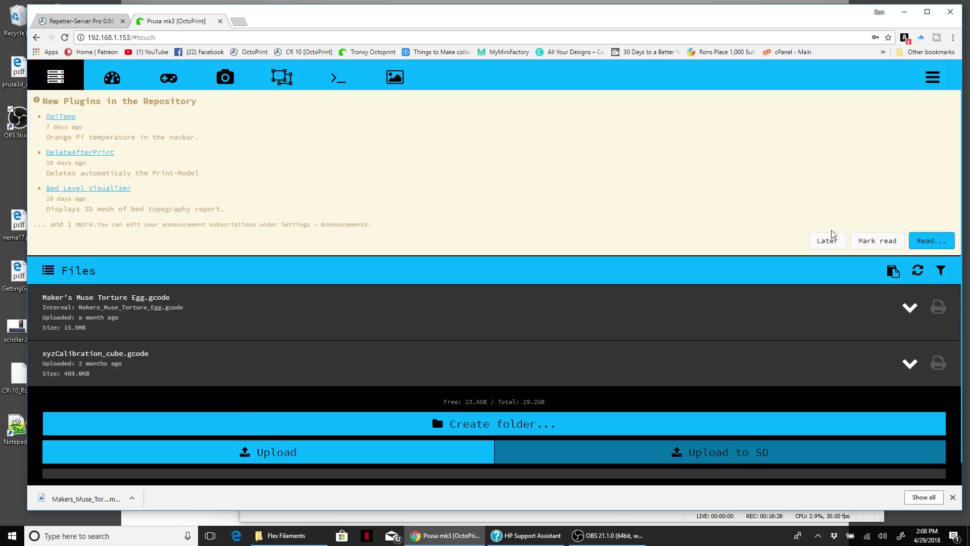
{"action": "left_click", "coordinate": [826, 240]}
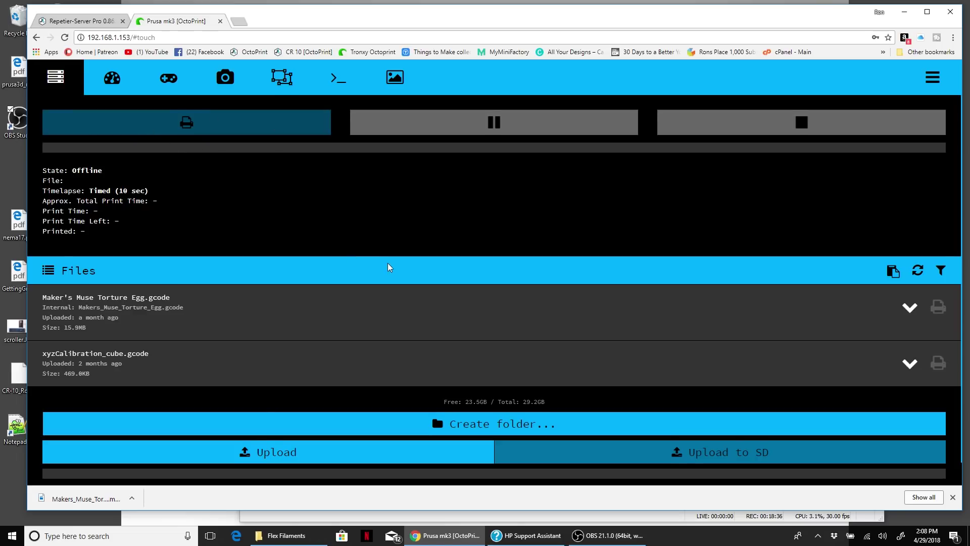
{"action": "scroll", "coordinate": [388, 266], "scroll_direction": "down", "scroll_amount": 1}
{"action": "scroll", "coordinate": [396, 262], "scroll_direction": "up", "scroll_amount": 1}
Step: View TouchUI's temperature graph and controls, then the printer jog controls
{"action": "left_click", "coordinate": [109, 81]}
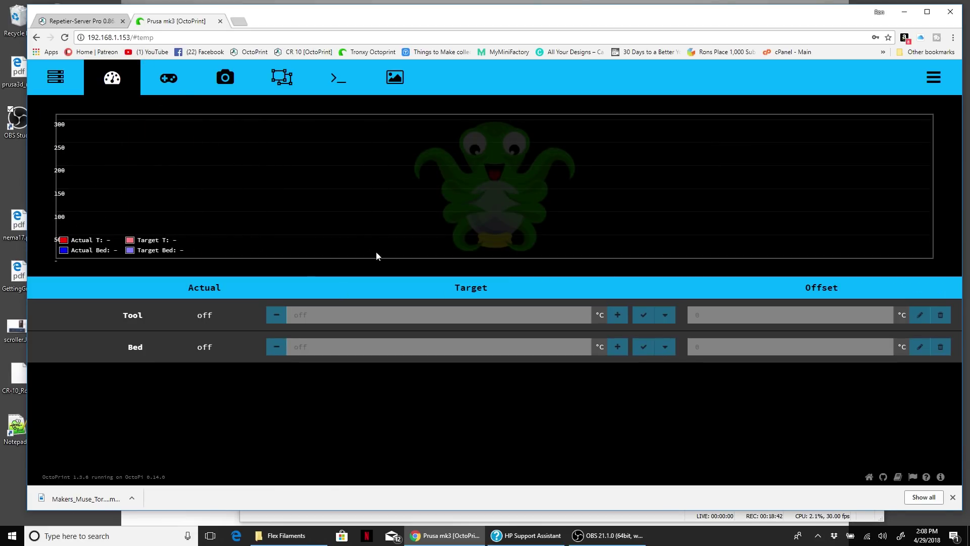
{"action": "left_click", "coordinate": [162, 82]}
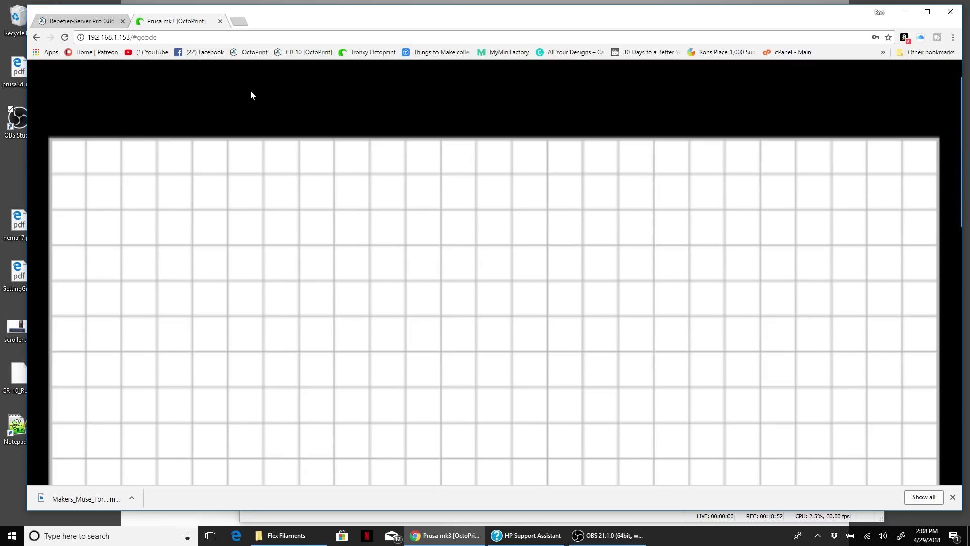
{"action": "scroll", "coordinate": [251, 95], "scroll_direction": "up", "scroll_amount": 1}
{"action": "scroll", "coordinate": [283, 101], "scroll_direction": "down", "scroll_amount": 1}
{"action": "scroll", "coordinate": [374, 116], "scroll_direction": "up", "scroll_amount": 1}
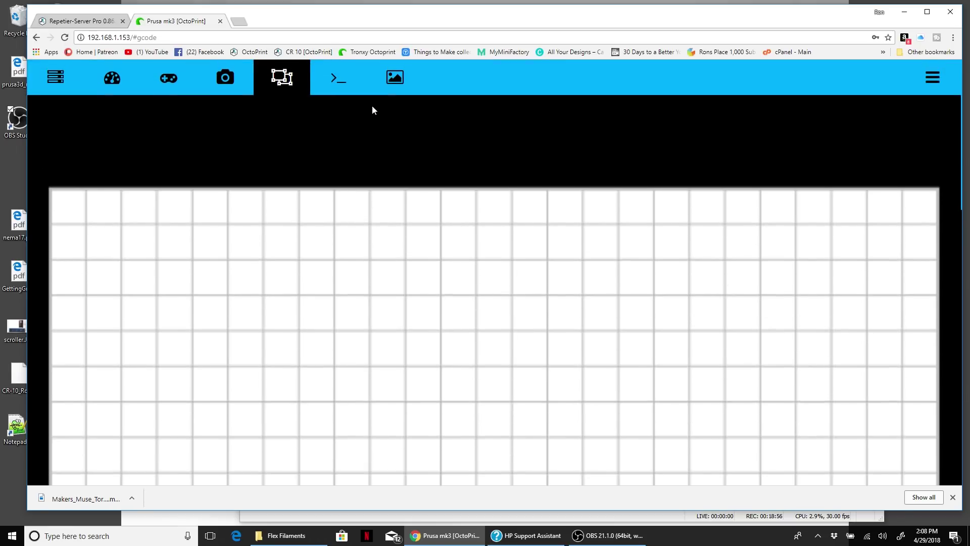
Step: Check the TouchUI terminal view and the timelapse settings (Timed, 10 sec)
{"action": "left_click", "coordinate": [342, 84]}
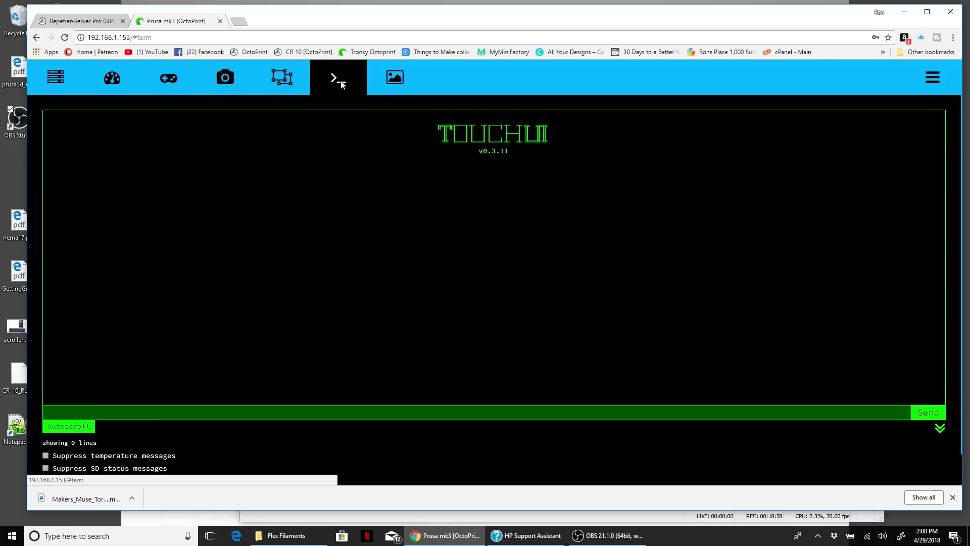
{"action": "left_click", "coordinate": [401, 85]}
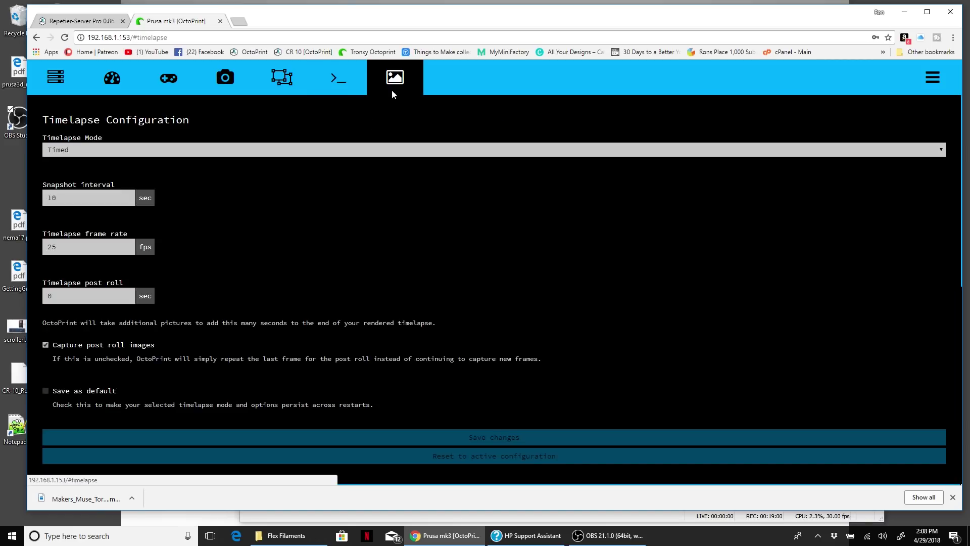
{"action": "scroll", "coordinate": [438, 289], "scroll_direction": "down", "scroll_amount": 4}
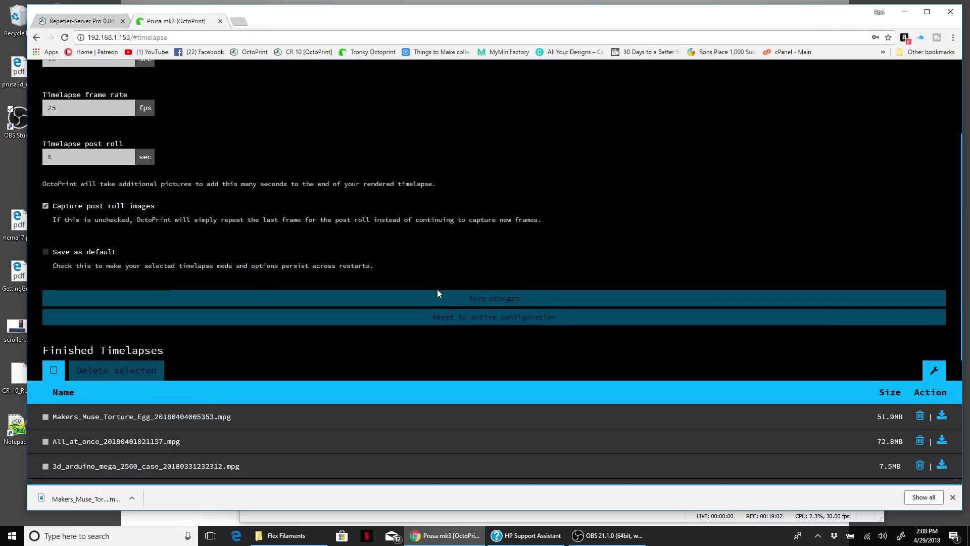
{"action": "scroll", "coordinate": [438, 288], "scroll_direction": "up", "scroll_amount": 5}
Step: Switch TouchUI off in its settings to restore the standard layout, and postpone the New Plugins announcement
{"action": "left_click", "coordinate": [56, 77]}
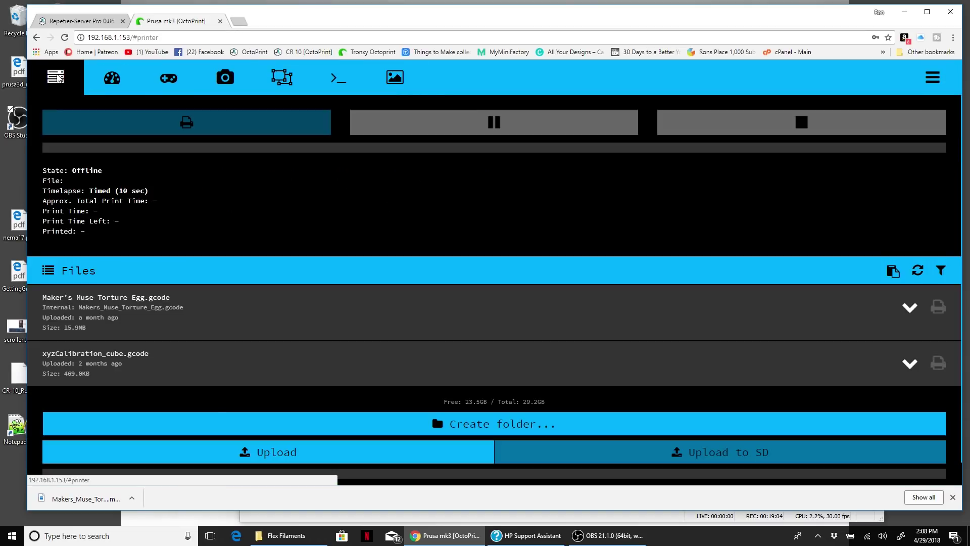
{"action": "left_click", "coordinate": [939, 81]}
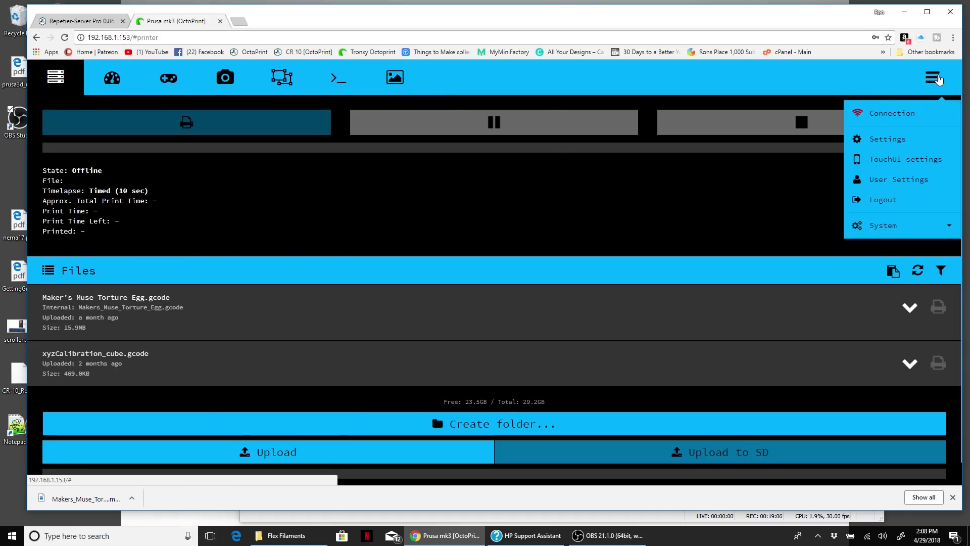
{"action": "left_click", "coordinate": [891, 160]}
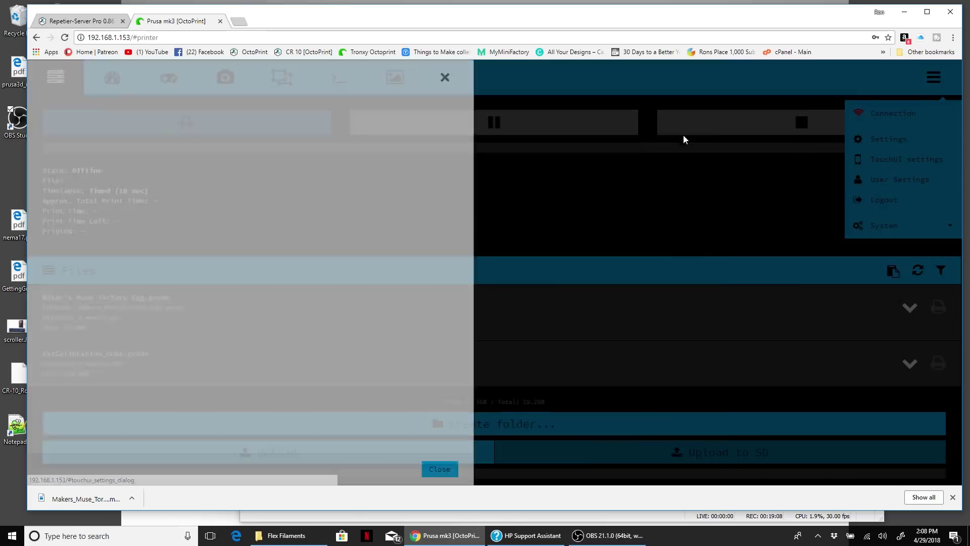
{"action": "left_click", "coordinate": [75, 113]}
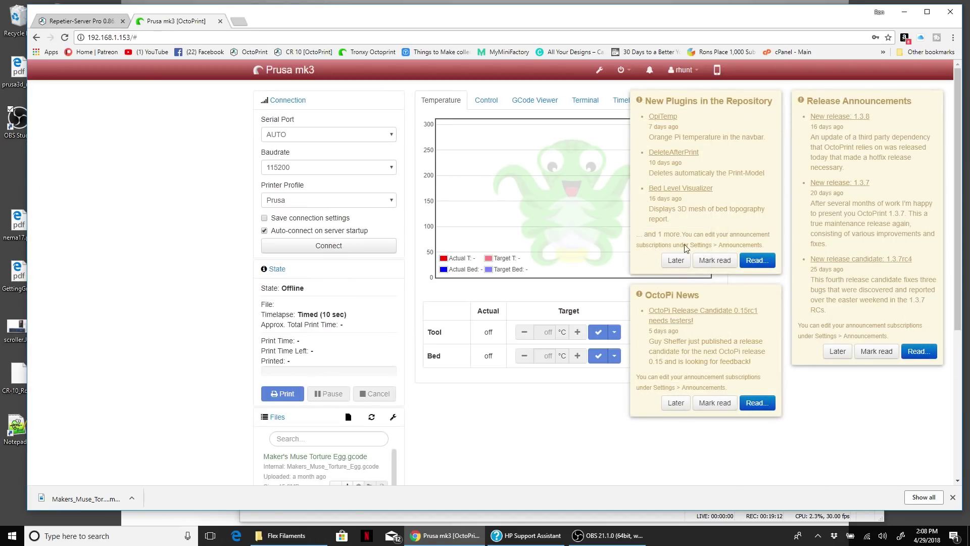
{"action": "left_click", "coordinate": [674, 261]}
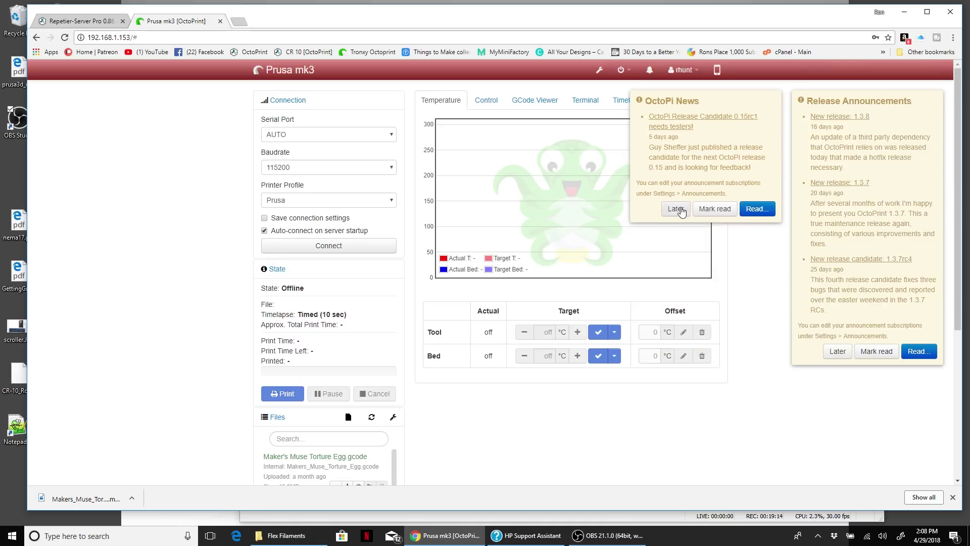